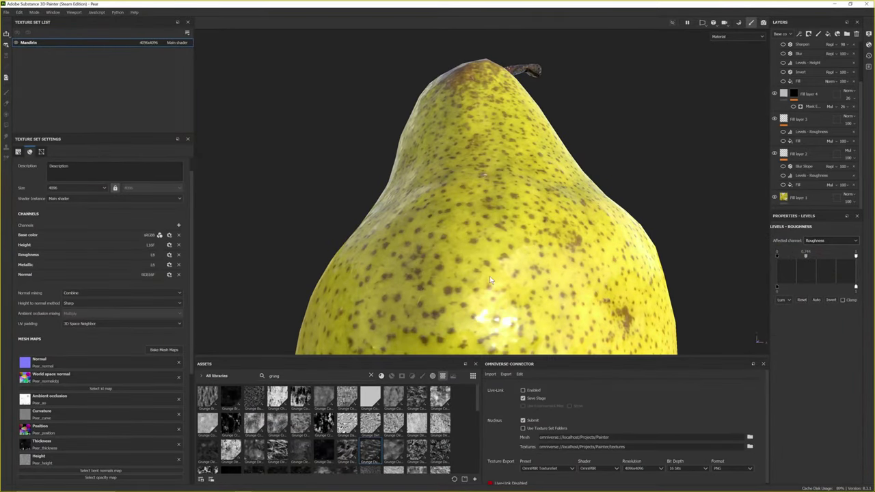
alt+drag(445, 240, 506, 273)
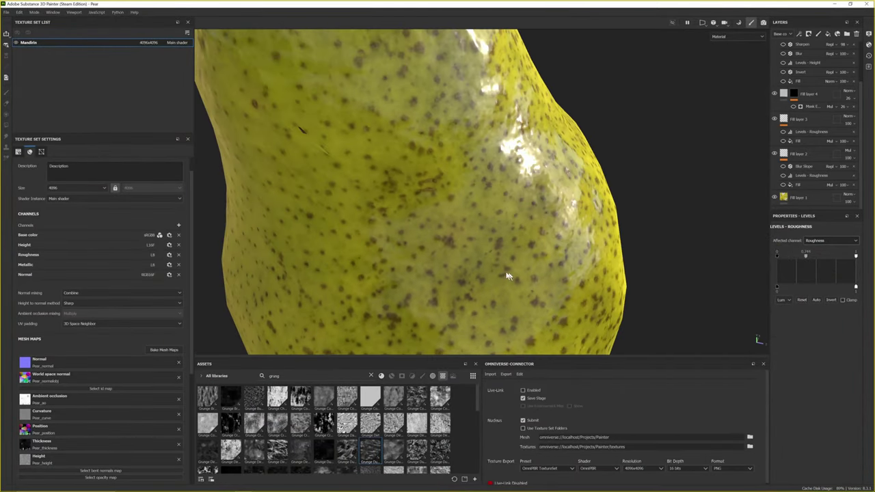
scroll(384, 249, up, 6)
alt+drag(401, 259, 456, 223)
alt+right_drag(450, 223, 353, 213)
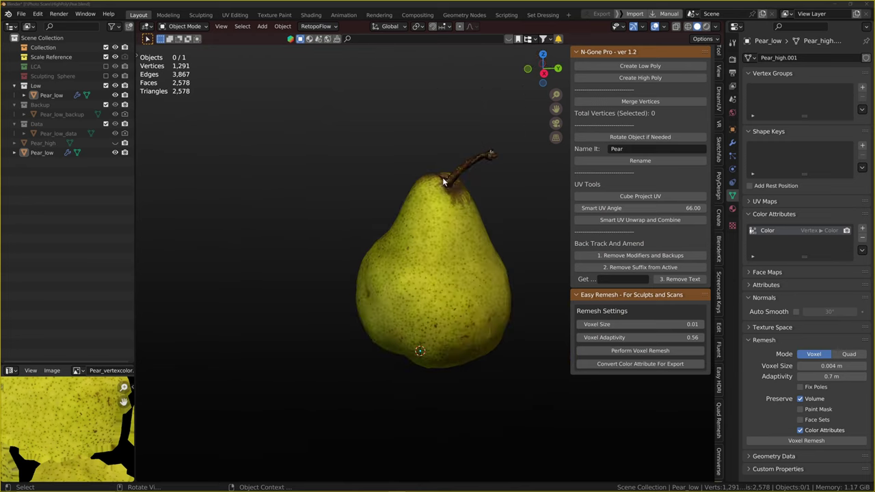
Switch to Blender, select the Pear_low object, and display its modifier stack
alt+middle_drag(443, 181, 469, 265)
scroll(483, 229, up, 2)
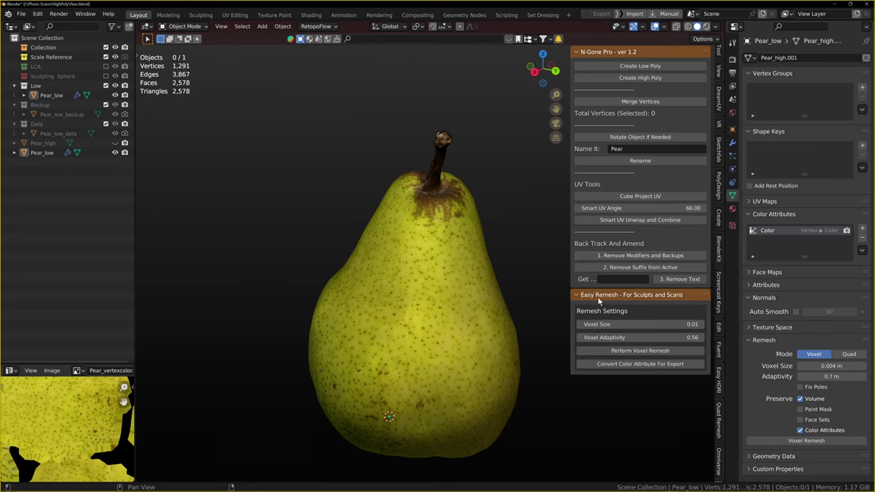
scroll(449, 299, down, 2)
scroll(449, 299, up, 2)
click(451, 300)
scroll(451, 300, down, 2)
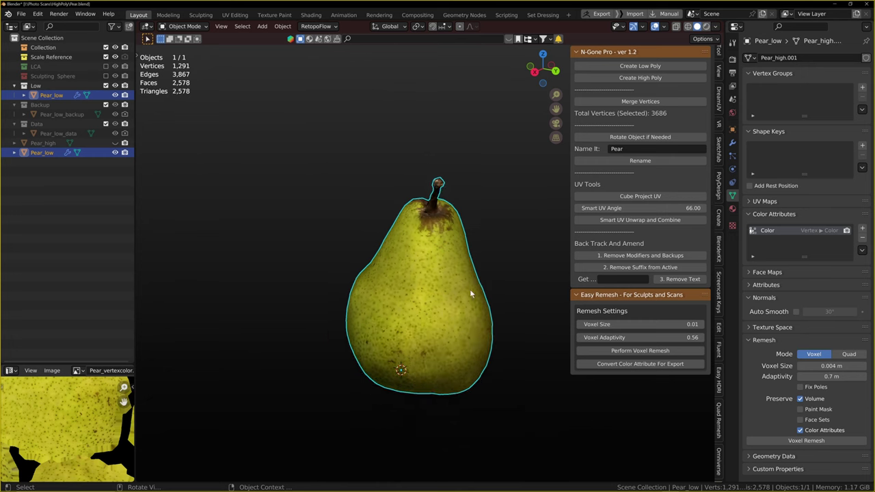
click(732, 142)
Inspect the low-poly pear's shape and stem, check its mesh in Wireframe shading, and return to Solid shading
scroll(404, 240, up, 1)
middle_drag(404, 239, 463, 266)
scroll(480, 258, up, 2)
scroll(392, 277, down, 2)
middle_drag(394, 278, 417, 269)
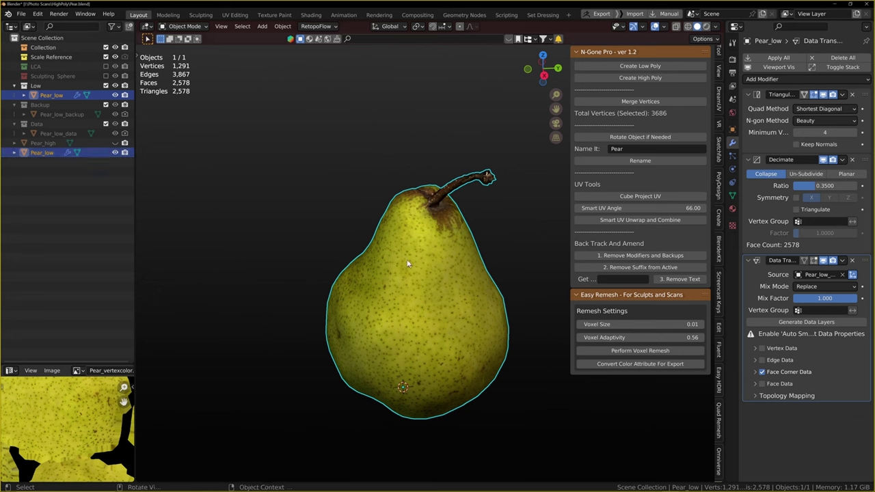
scroll(411, 261, up, 1)
key(z)
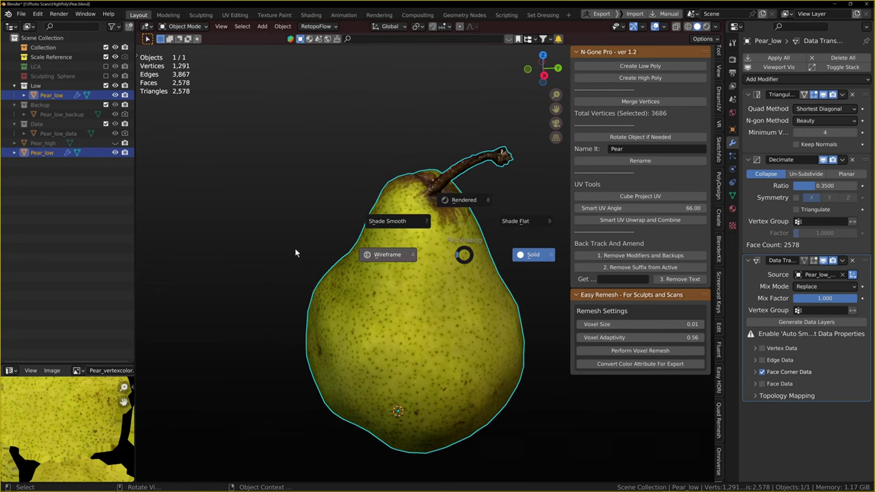
click(295, 252)
middle_drag(361, 258, 373, 250)
key(z)
click(475, 249)
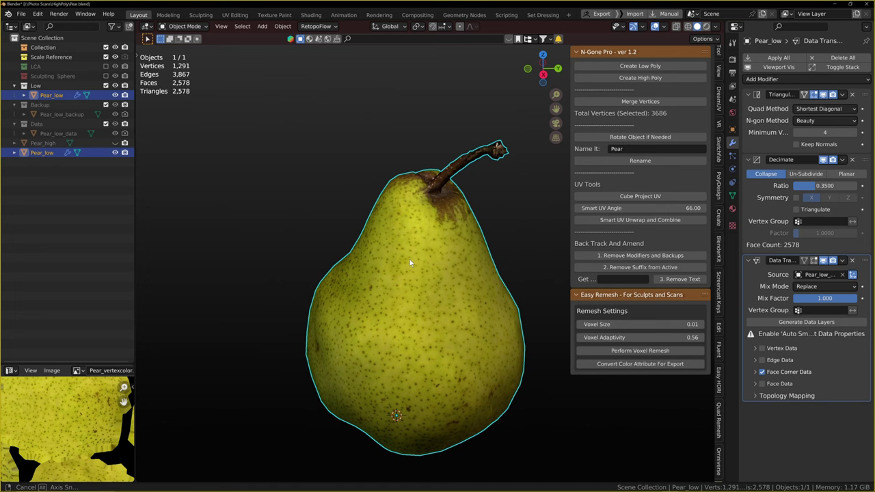
scroll(445, 259, up, 1)
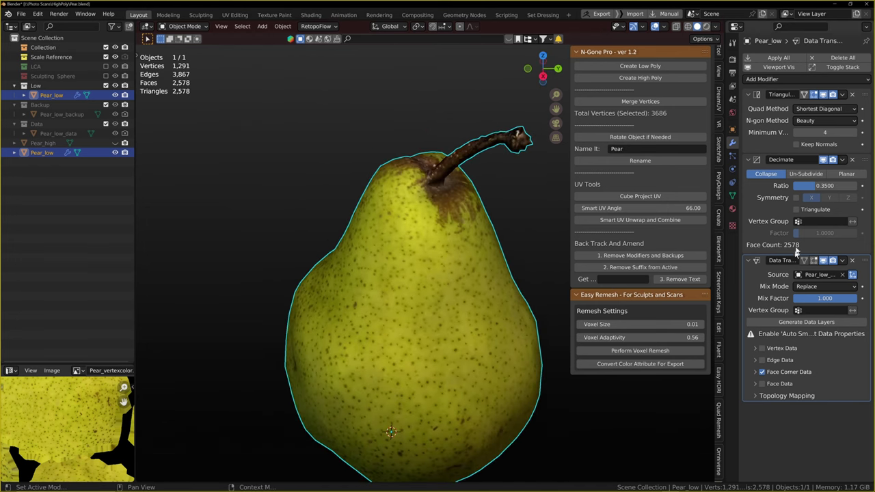
middle_drag(439, 190, 456, 210)
scroll(456, 210, down, 3)
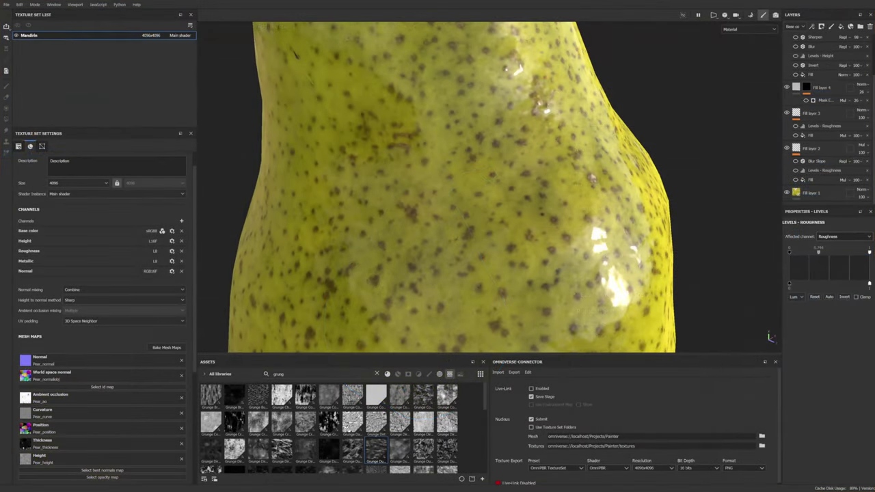
Switch to Substance 3D Painter and examine the textured pear's speckled skin and highlights from several sides
scroll(581, 175, down, 3)
alt+drag(601, 159, 408, 149)
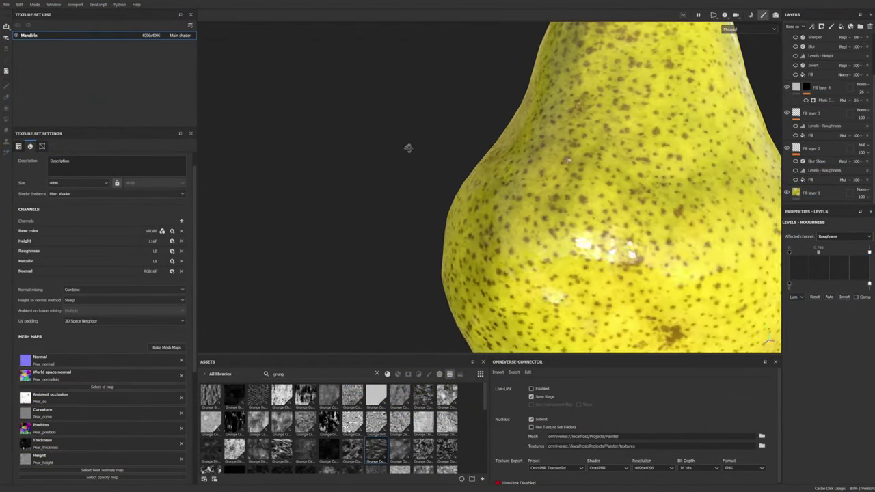
alt+middle_drag(615, 161, 489, 191)
scroll(490, 192, down, 3)
alt+drag(490, 192, 563, 212)
alt+middle_drag(562, 212, 520, 196)
scroll(530, 179, up, 3)
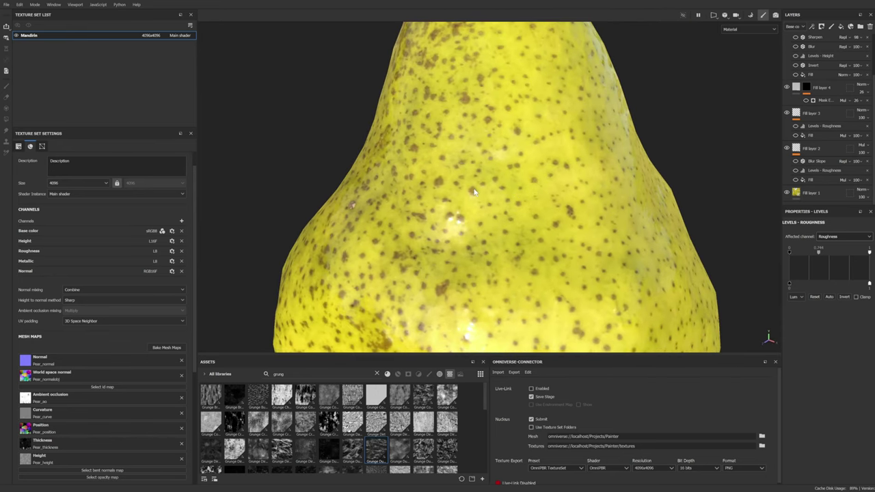
alt+drag(438, 226, 530, 229)
alt+right_drag(529, 229, 565, 272)
alt+middle_drag(565, 272, 599, 259)
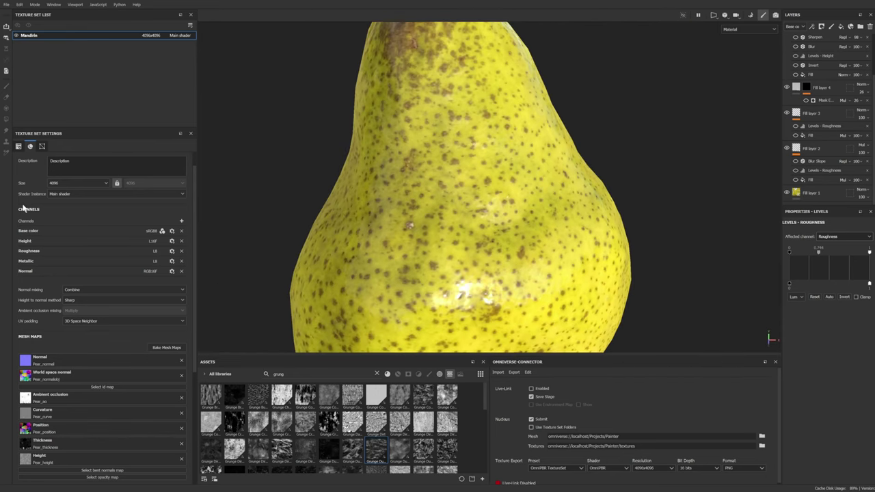
Search the asset library for "pear" textures
scroll(462, 182, down, 3)
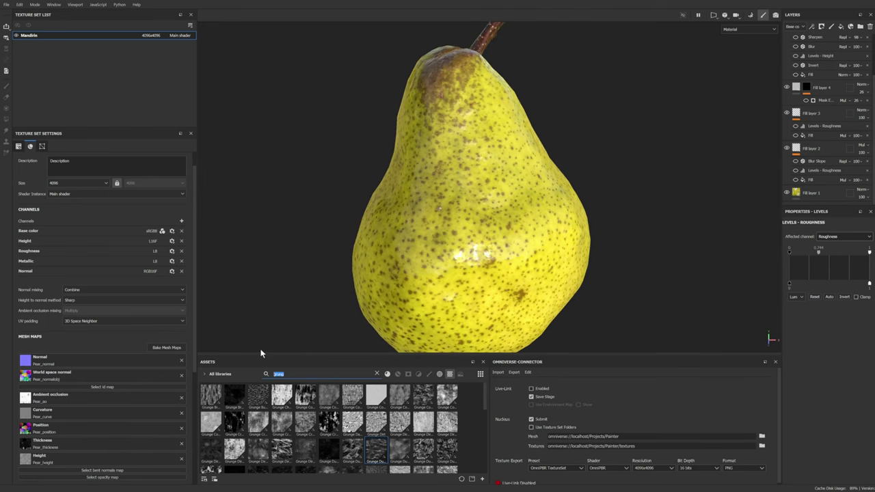
text(pear)
mouse_move(432, 245)
alt+mouse_down()
mouse_move(376, 276)
mouse_move(432, 245)
alt+mouse_up()
scroll(432, 245, up, 1)
alt+middle_drag(432, 245, 486, 225)
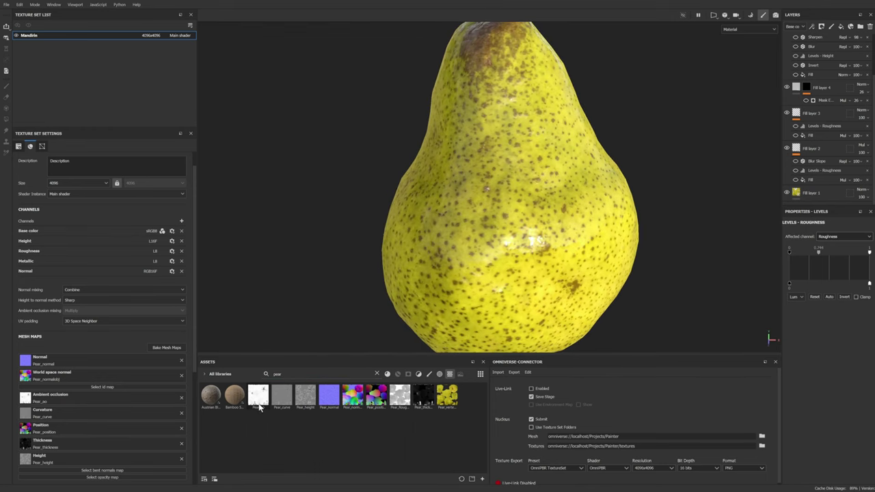
Select Fill layer 1 to display its base color and roughness properties
scroll(536, 255, up, 6)
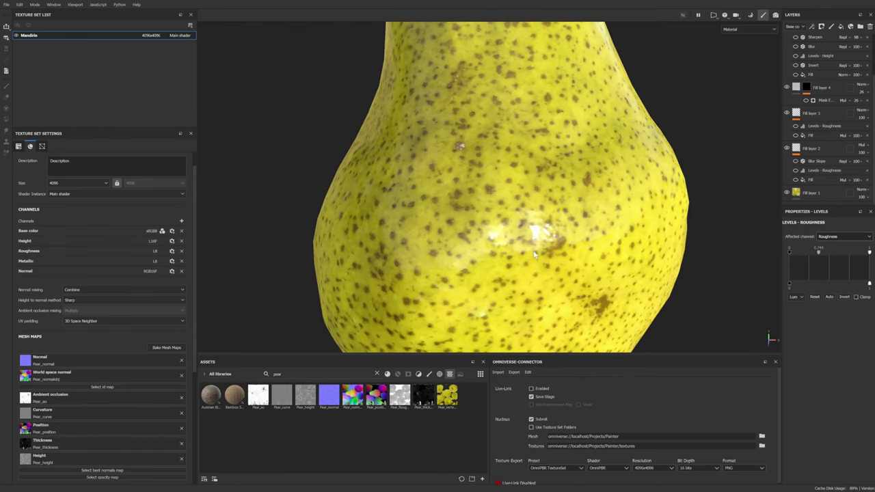
alt+drag(534, 255, 544, 205)
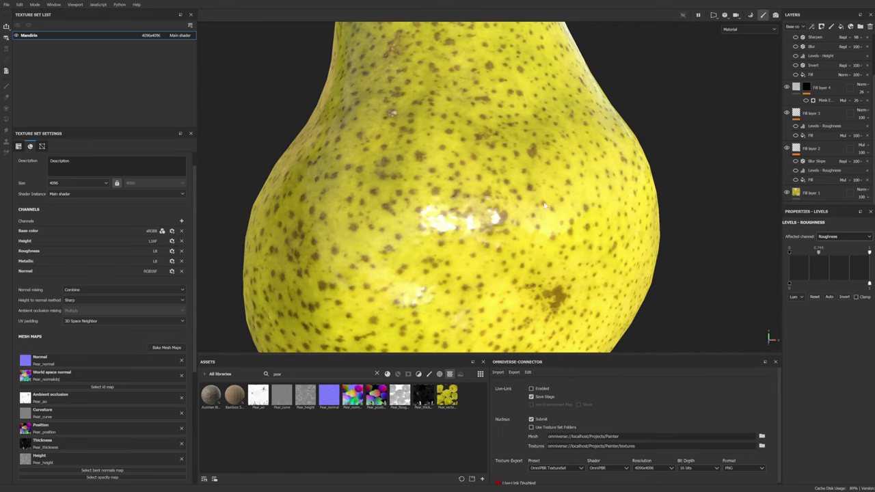
scroll(464, 242, down, 2)
alt+middle_drag(464, 243, 483, 231)
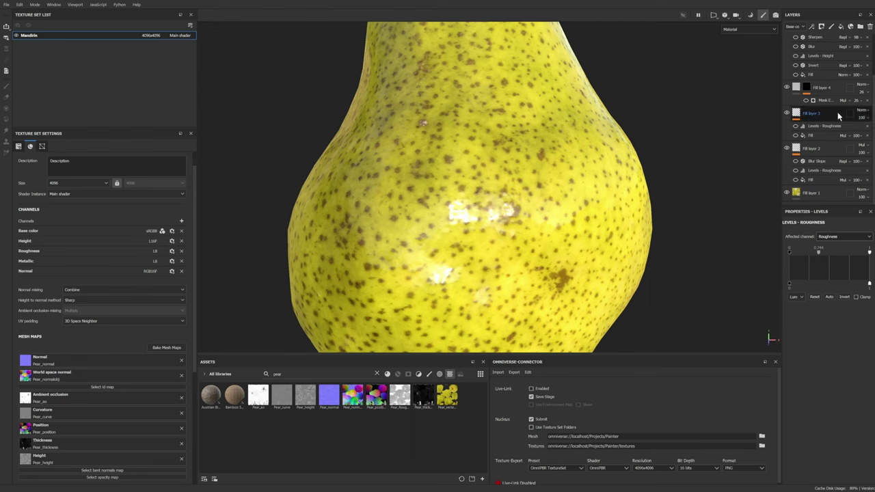
click(825, 193)
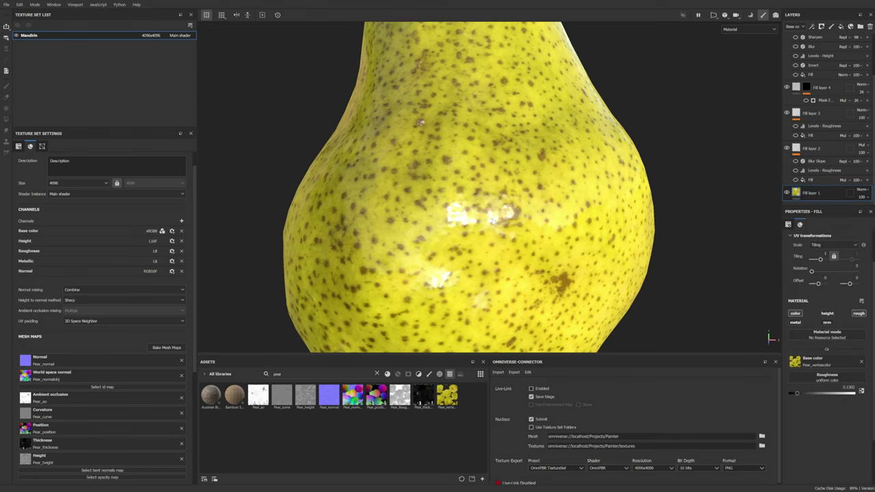
Examine the glossy highlights and skin detail around the pear's middle, up close and from different angles
scroll(493, 221, up, 1)
mouse_move(500, 221)
alt+mouse_down()
mouse_move(462, 213)
mouse_move(547, 225)
mouse_move(487, 226)
alt+mouse_up()
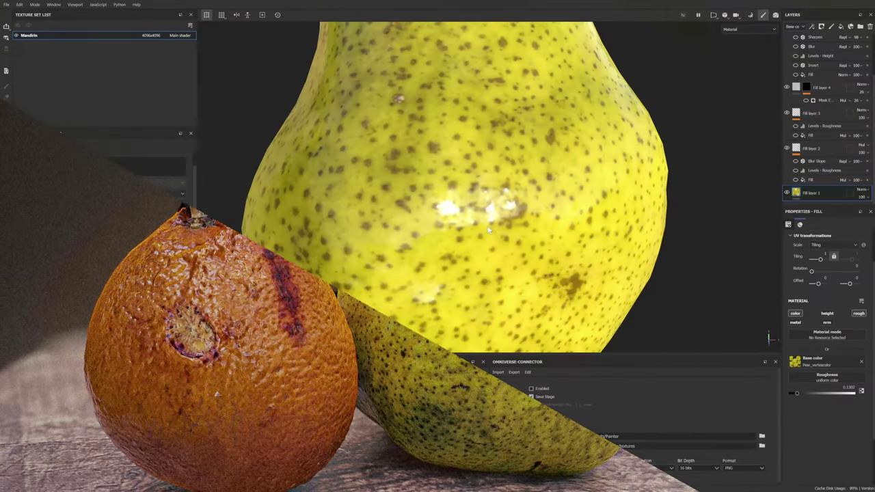
scroll(494, 197, up, 3)
scroll(490, 200, down, 2)
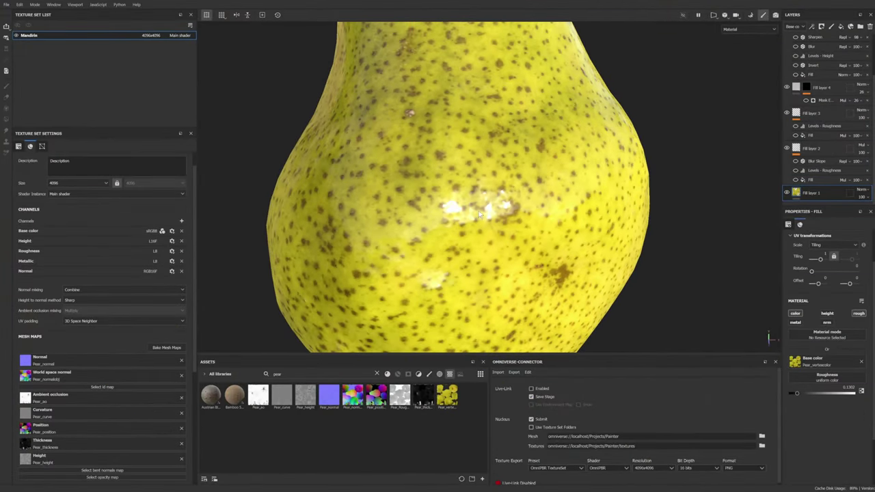
scroll(479, 207, up, 2)
scroll(472, 208, down, 1)
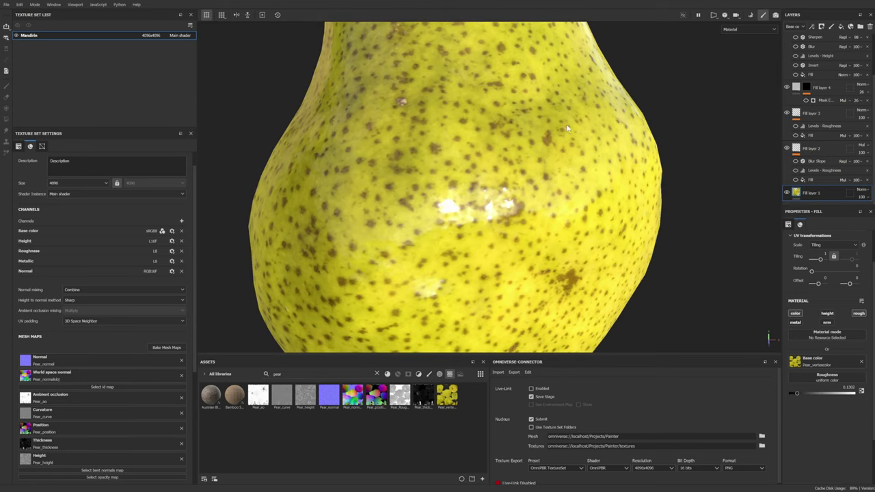
scroll(577, 159, down, 1)
scroll(573, 160, up, 1)
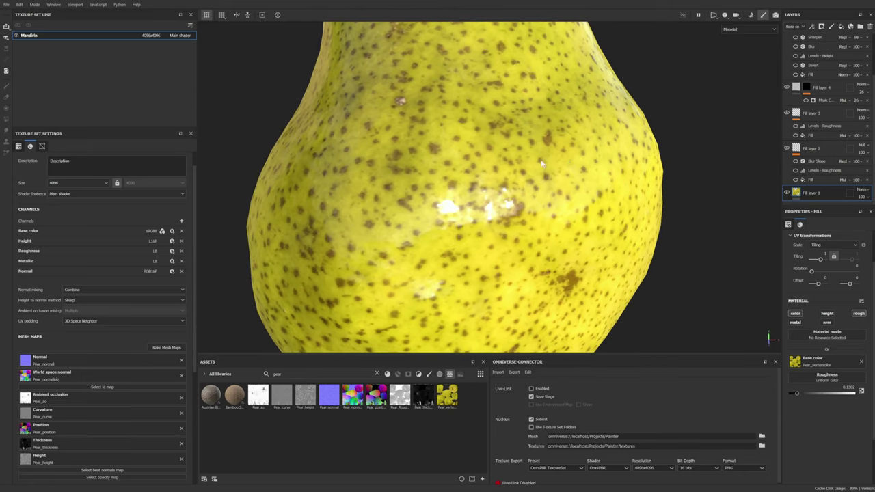
scroll(461, 138, down, 2)
scroll(459, 141, up, 2)
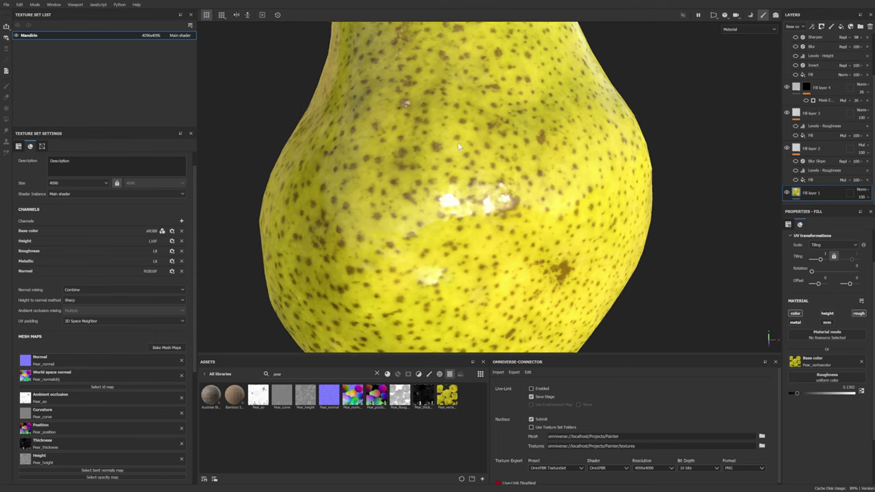
scroll(456, 148, down, 1)
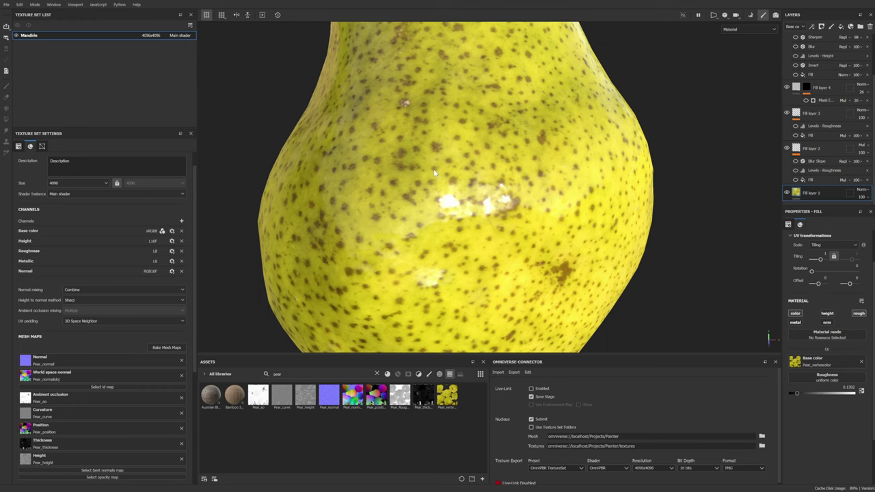
scroll(433, 173, down, 3)
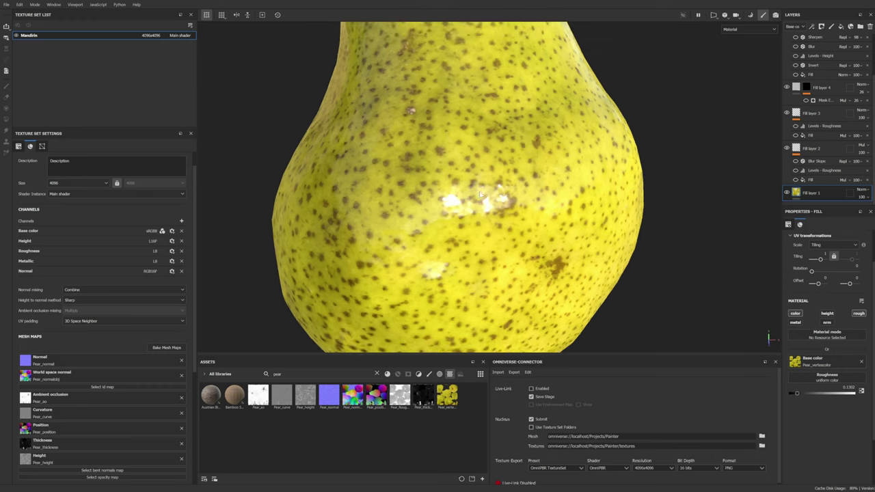
alt+drag(458, 195, 513, 198)
scroll(513, 192, down, 3)
alt+middle_drag(501, 175, 550, 186)
alt+drag(465, 205, 375, 213)
scroll(619, 183, up, 3)
alt+middle_drag(566, 178, 604, 166)
scroll(603, 167, up, 2)
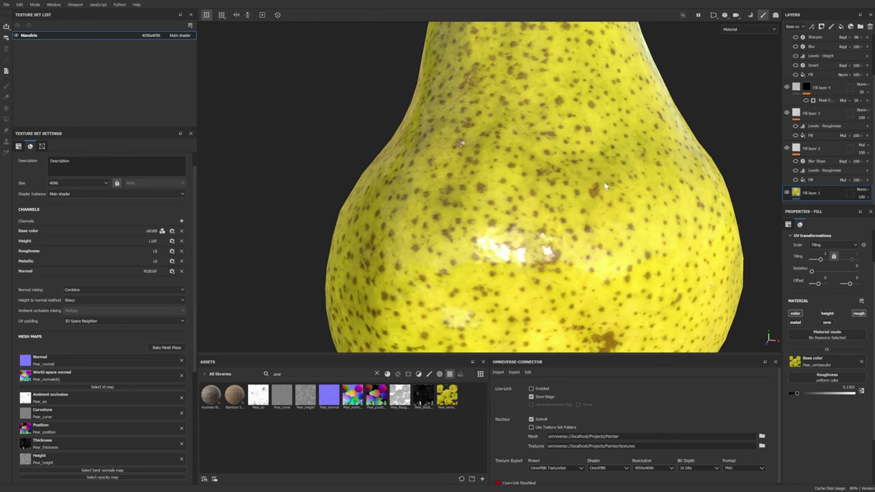
scroll(603, 198, up, 1)
scroll(600, 190, down, 3)
scroll(600, 179, up, 2)
scroll(604, 174, down, 2)
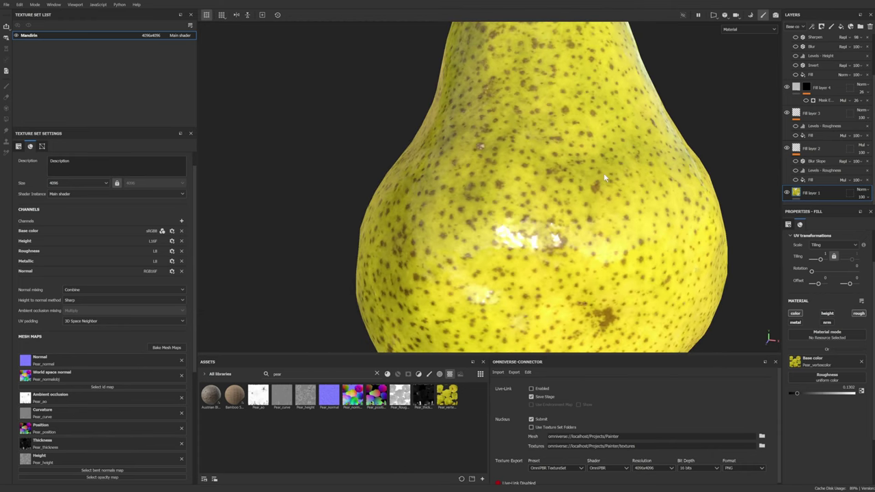
scroll(604, 177, up, 2)
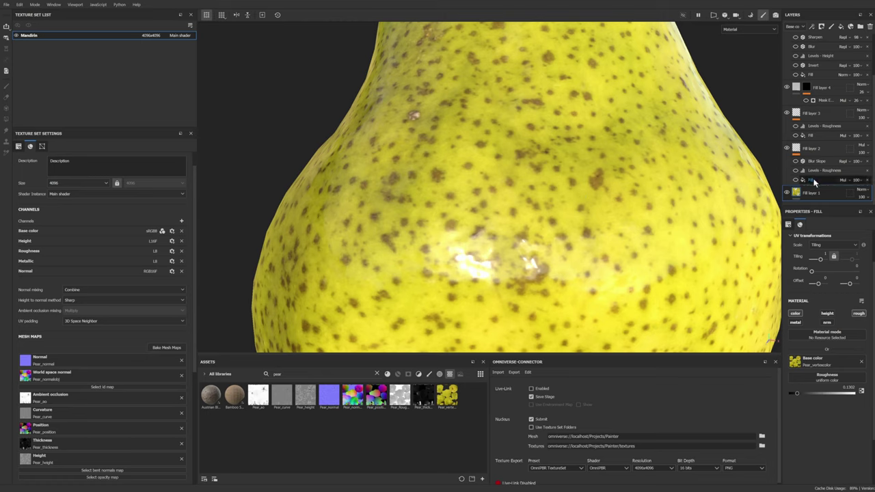
Select the Fill effect under Fill layer 2 to display its roughness map properties
click(630, 224)
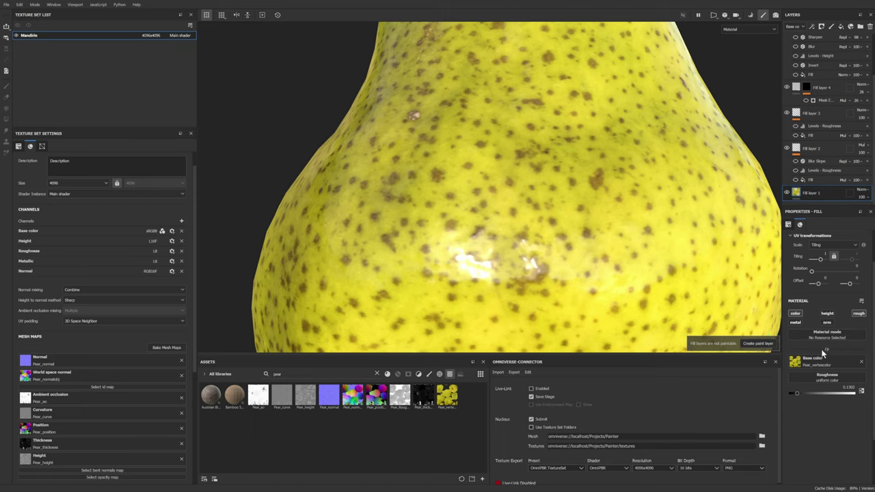
alt+drag(673, 259, 595, 173)
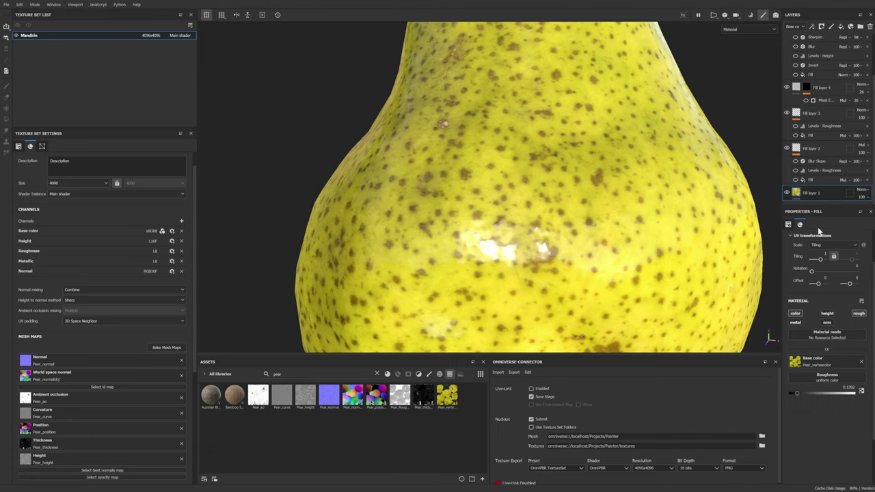
click(812, 180)
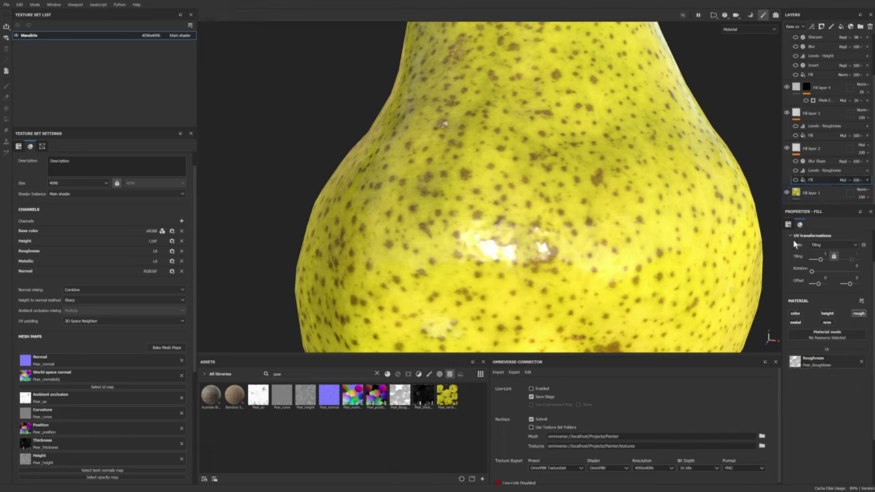
Examine the pear's skin and speckles up close while rotating the environment lighting
alt+drag(773, 191, 615, 215)
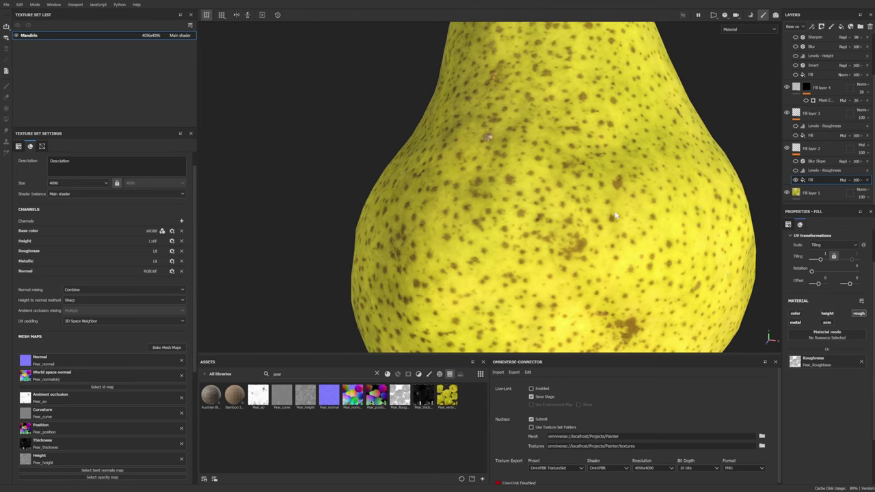
scroll(584, 208, up, 5)
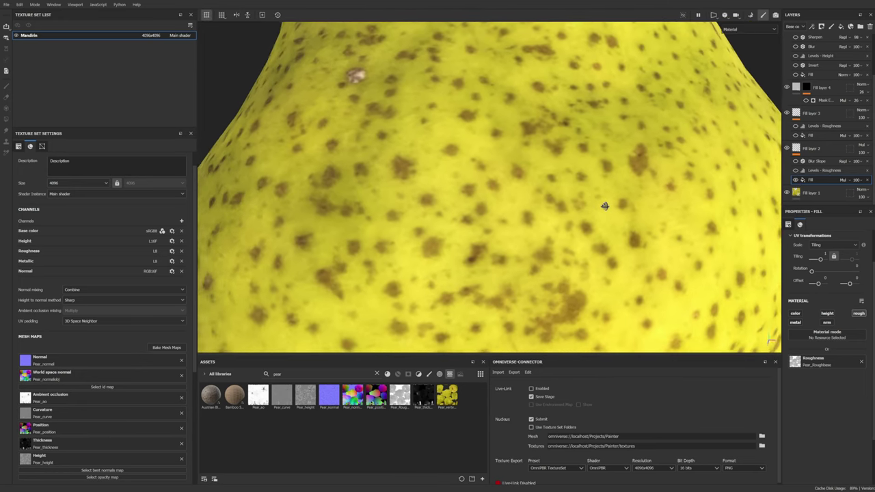
shift+right_drag(611, 203, 582, 205)
scroll(581, 205, down, 5)
mouse_move(561, 253)
alt+mouse_down()
mouse_move(507, 263)
mouse_move(557, 244)
alt+mouse_up()
scroll(534, 255, up, 2)
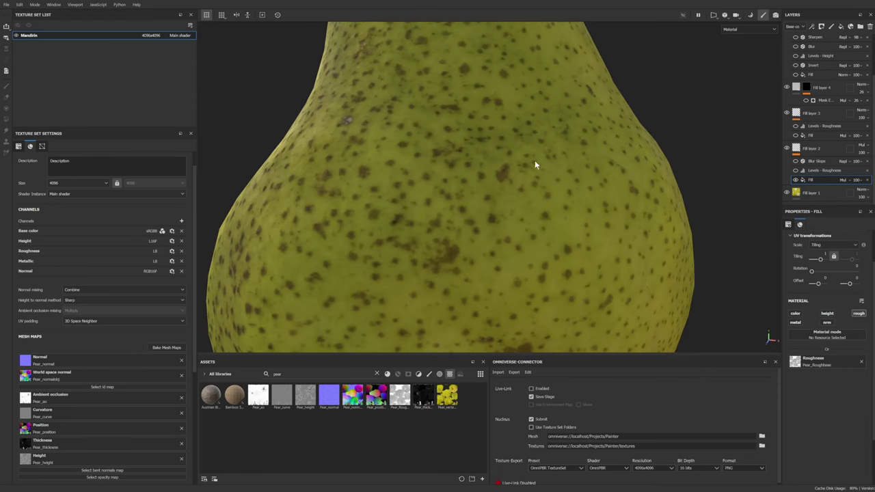
scroll(530, 165, up, 2)
shift+right_drag(524, 167, 490, 179)
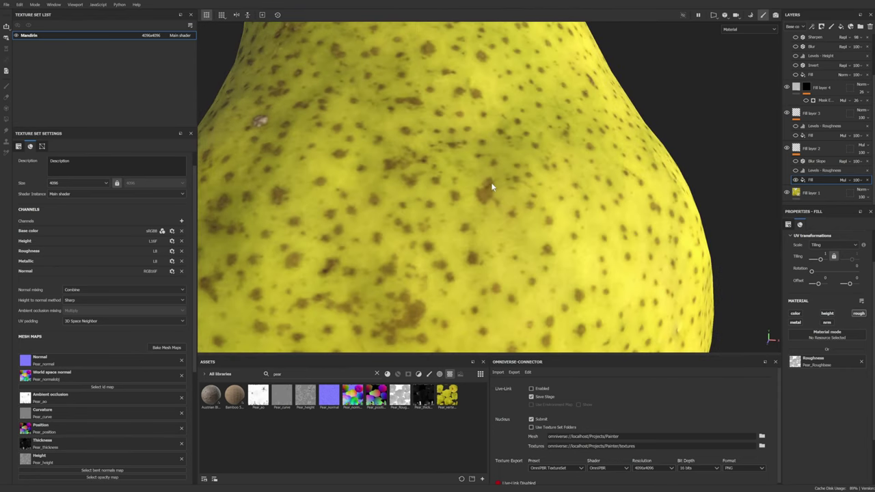
Examine the brown speckles on the pear's middle and upper body up close and from different angles
scroll(486, 193, up, 2)
scroll(487, 196, up, 3)
scroll(574, 212, down, 2)
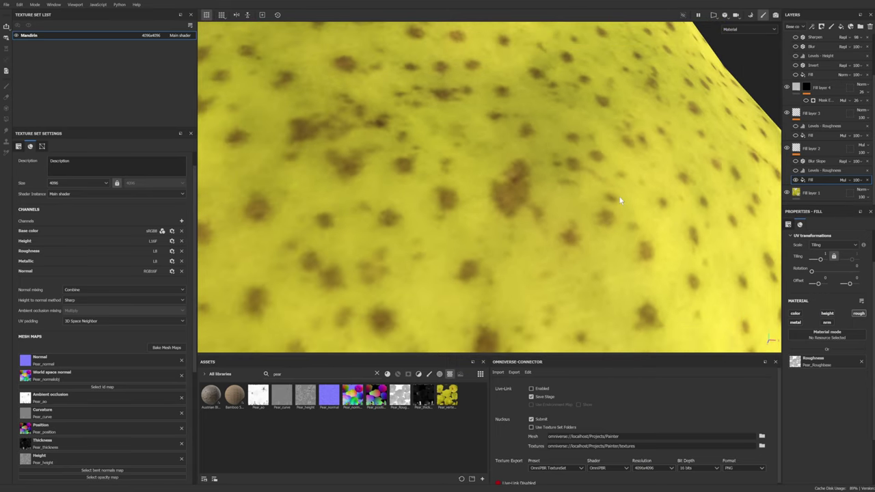
scroll(348, 198, down, 3)
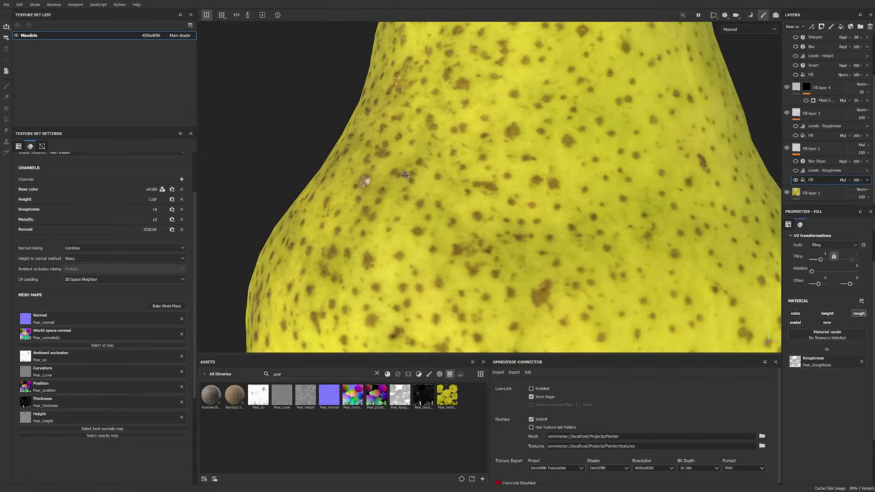
scroll(442, 155, up, 2)
alt+middle_drag(442, 155, 396, 183)
alt+drag(396, 183, 669, 175)
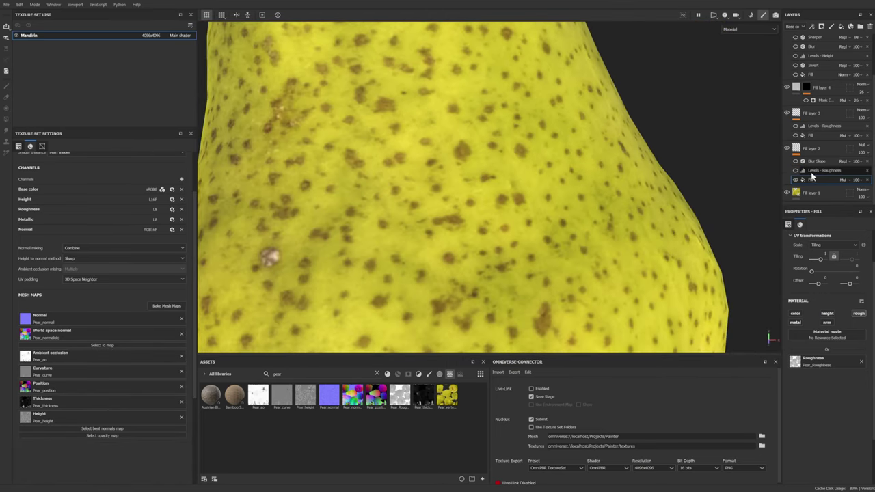
Turn on the Levels - Roughness effect under Fill layer 2 and select it to display its histogram
click(795, 171)
scroll(527, 211, down, 2)
shift+right_drag(356, 205, 508, 194)
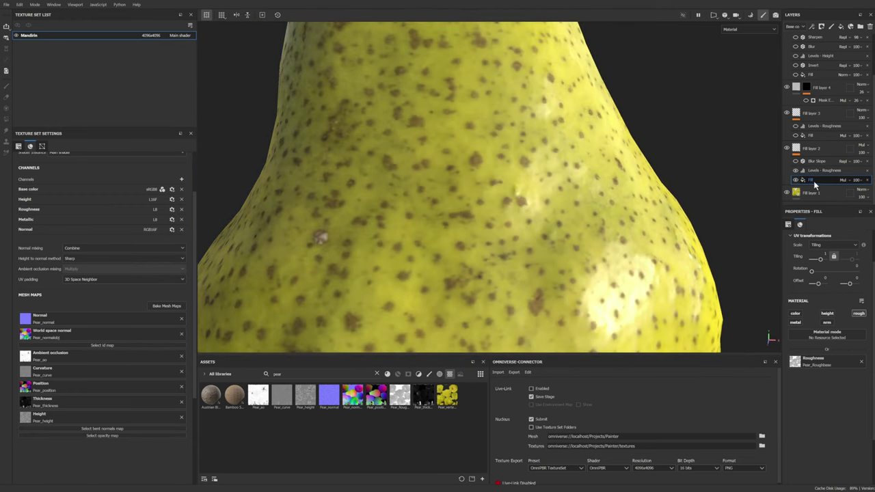
click(818, 171)
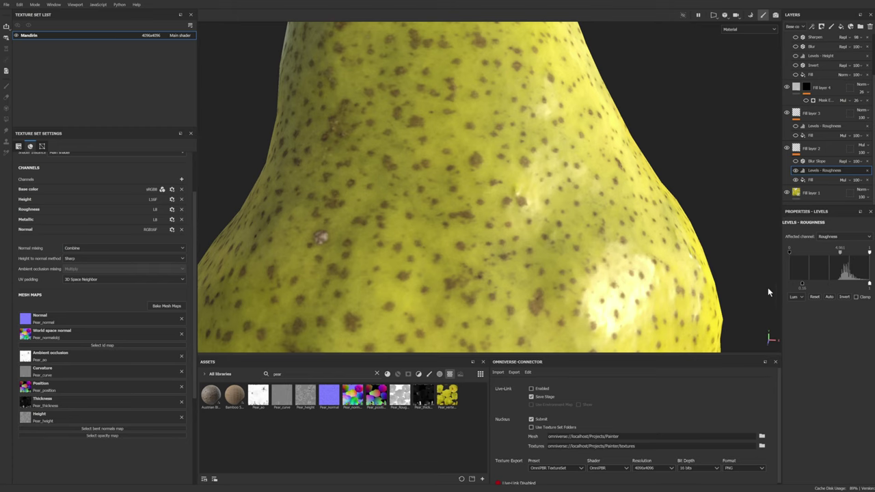
Set the low output level of Fill layer 2's Levels - Roughness to about 0.11, checking the highlight up close
scroll(768, 292, up, 3)
alt+middle_drag(767, 292, 783, 303)
mouse_move(805, 286)
mouse_down()
mouse_move(791, 286)
mouse_move(805, 292)
mouse_up()
scroll(552, 218, up, 3)
alt+middle_drag(551, 218, 557, 249)
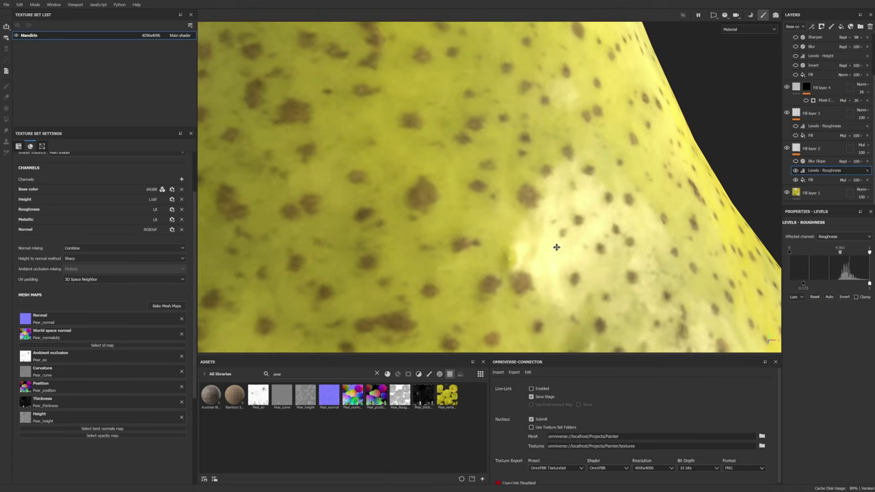
shift+right_drag(557, 248, 529, 223)
drag(804, 283, 798, 286)
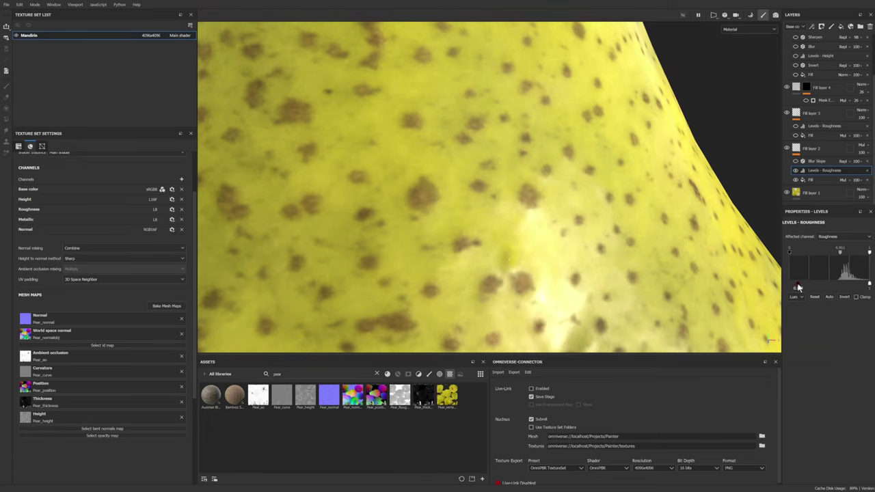
Examine the glossy highlight on the pear's side at different distances while rotating the environment lighting
mouse_move(684, 267)
shift+right_down()
mouse_move(645, 264)
mouse_move(698, 268)
shift+right_up()
scroll(638, 290, down, 3)
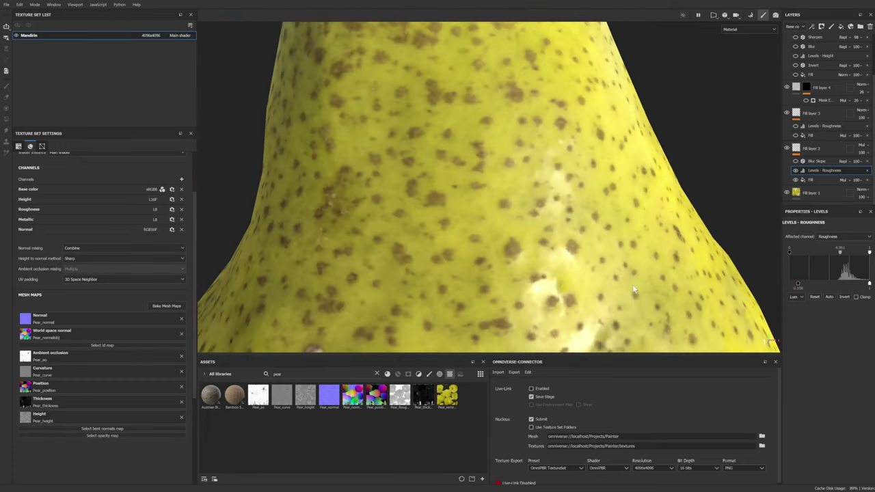
scroll(638, 290, down, 1)
scroll(640, 294, up, 2)
scroll(640, 294, up, 1)
alt+middle_drag(640, 295, 665, 288)
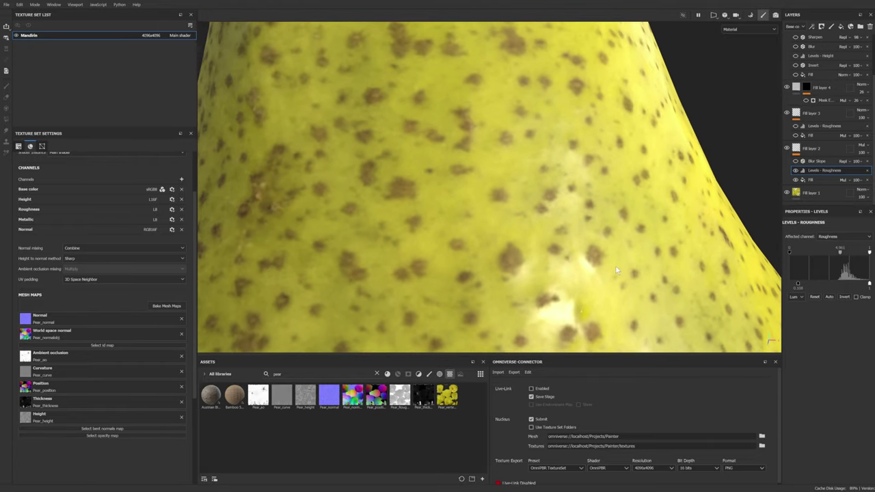
mouse_move(615, 265)
shift+right_down()
mouse_move(628, 266)
mouse_move(617, 267)
shift+right_up()
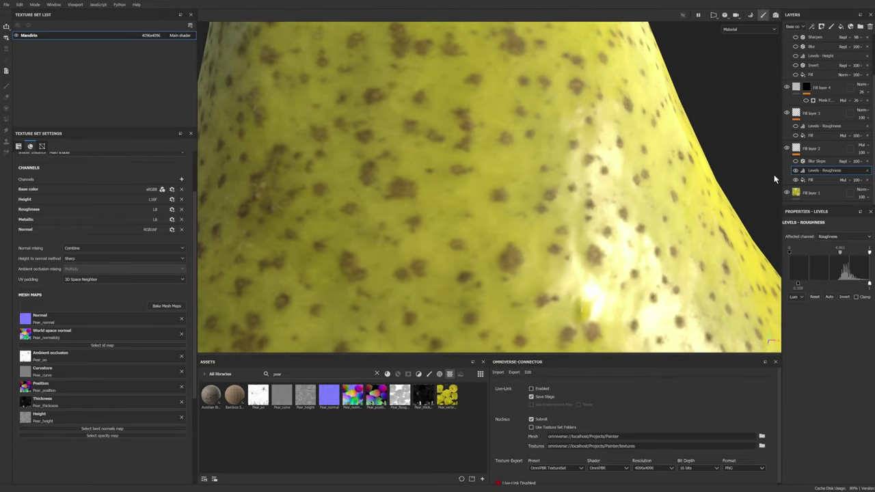
Select the Blur Slope filter under Fill layer 2 and turn it on
click(810, 161)
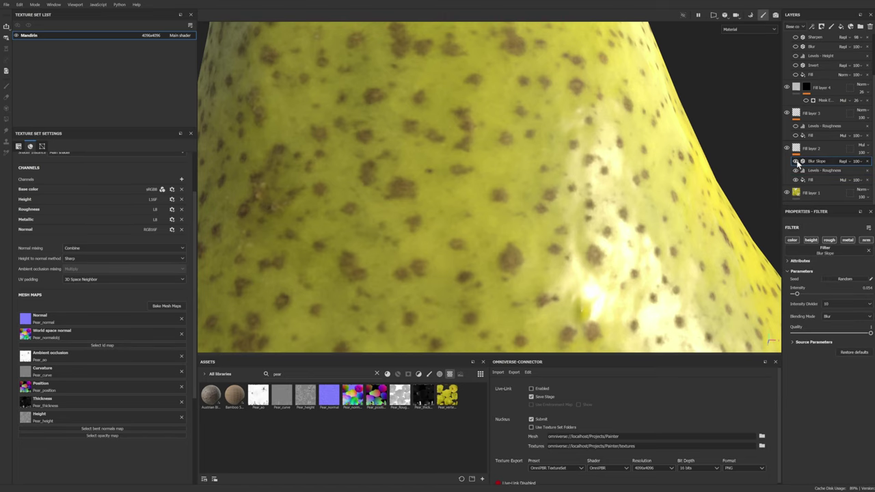
scroll(580, 223, down, 2)
mouse_move(579, 223)
shift+right_down()
mouse_move(597, 224)
mouse_move(583, 225)
shift+right_up()
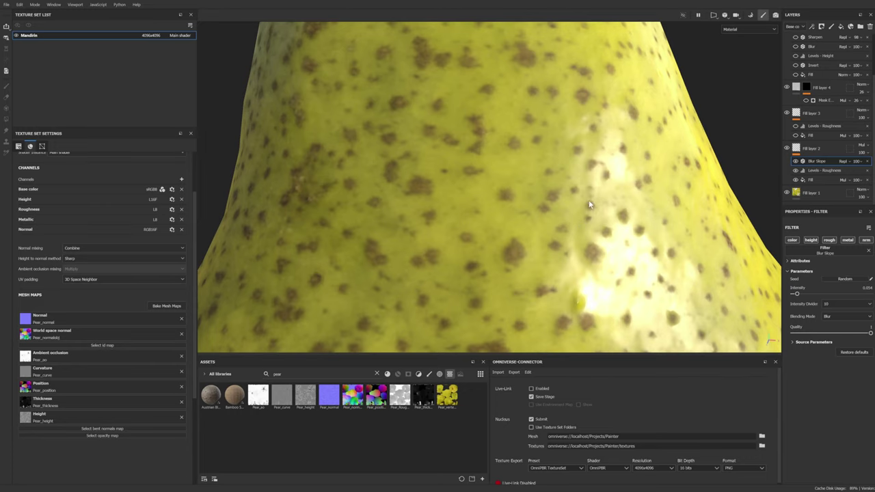
Using the roughness channel view, set the Blur Slope filter's Intensity Divider to 100 and its Intensity to about 0.009
key(c)
key(c)
key(c)
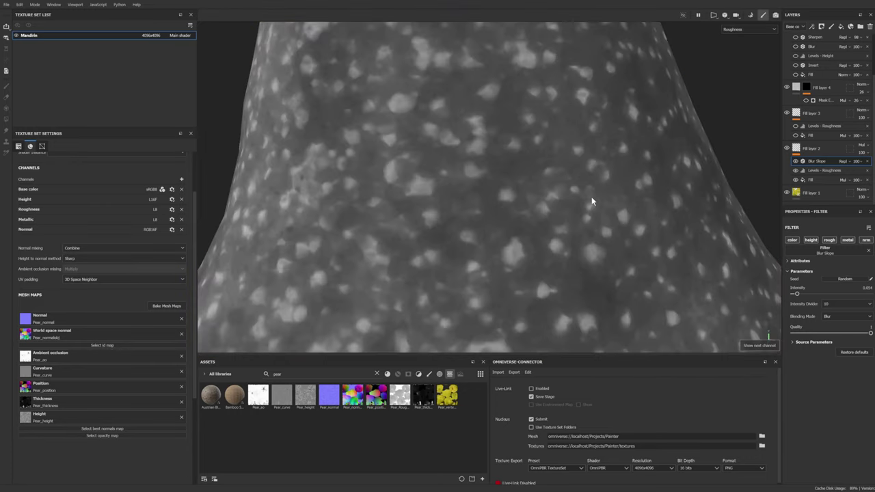
alt+middle_drag(592, 197, 597, 199)
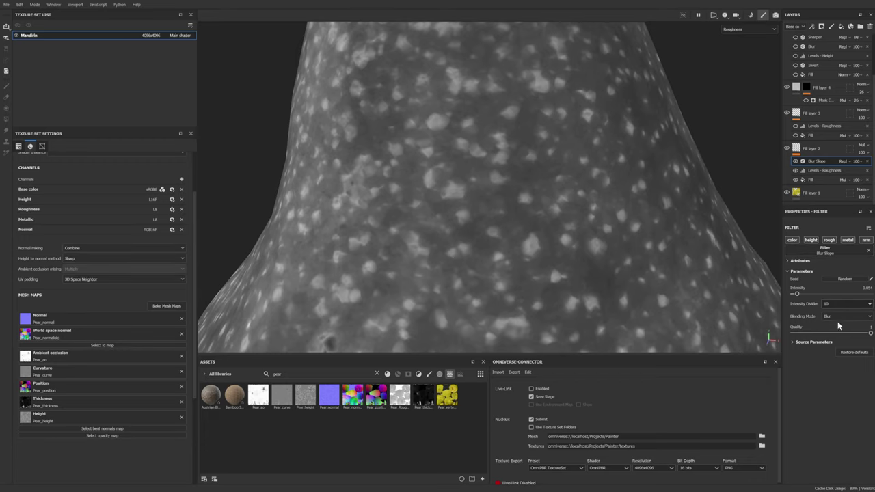
click(847, 304)
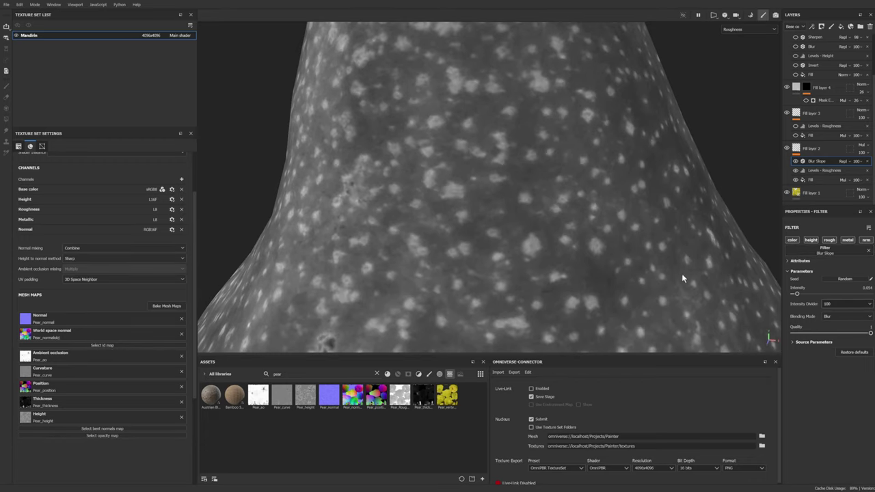
click(831, 314)
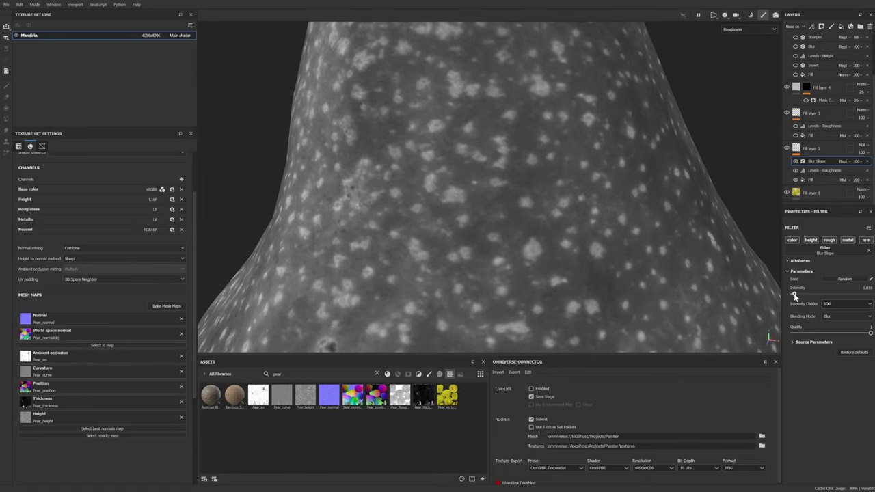
drag(798, 294, 793, 295)
scroll(596, 240, down, 2)
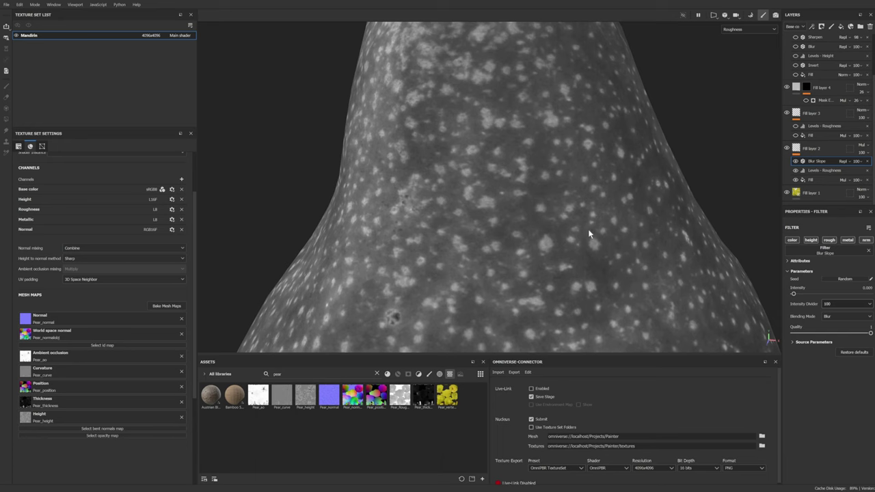
Return to the full material view and examine the highlights on the pear while rotating the environment lighting
key(m)
alt+drag(587, 206, 561, 206)
shift+right_drag(561, 205, 554, 241)
scroll(542, 224, up, 2)
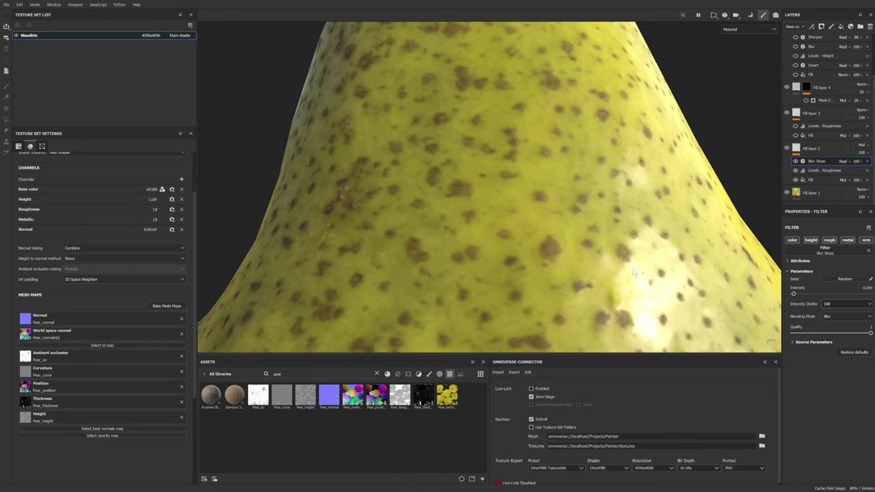
mouse_move(634, 273)
shift+right_down()
mouse_move(650, 258)
mouse_move(645, 250)
mouse_move(644, 269)
shift+right_up()
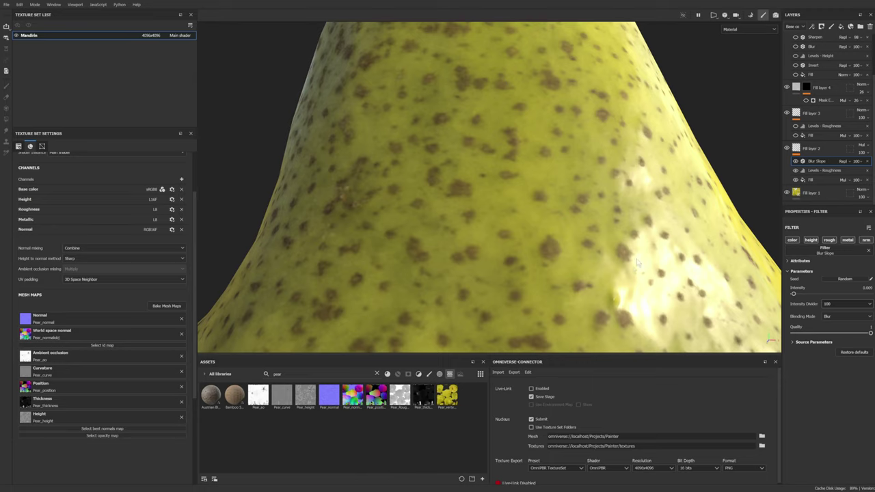
mouse_move(636, 259)
shift+right_down()
mouse_move(653, 263)
mouse_move(638, 266)
mouse_move(629, 252)
mouse_move(631, 263)
shift+right_up()
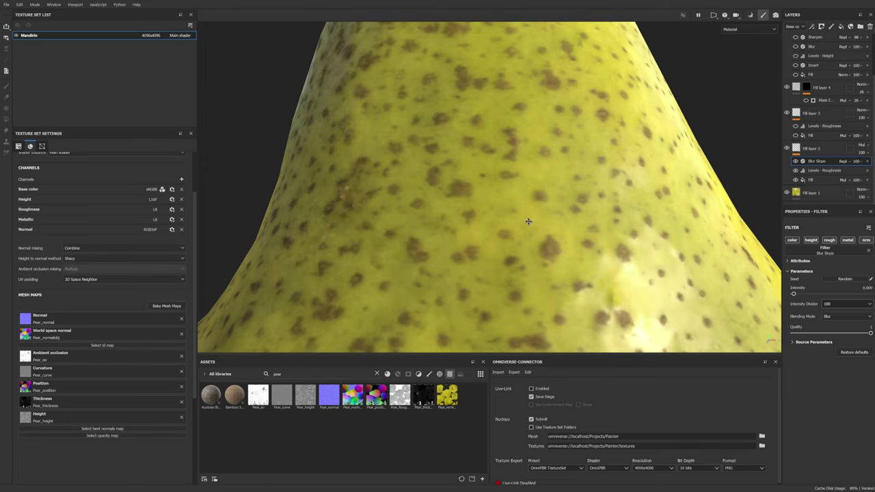
middle_drag(528, 221, 511, 231)
Select the Grunge Fingerprints Smeared Fill effect under Fill layer 3, turn it on, and check the pear's surface
click(813, 136)
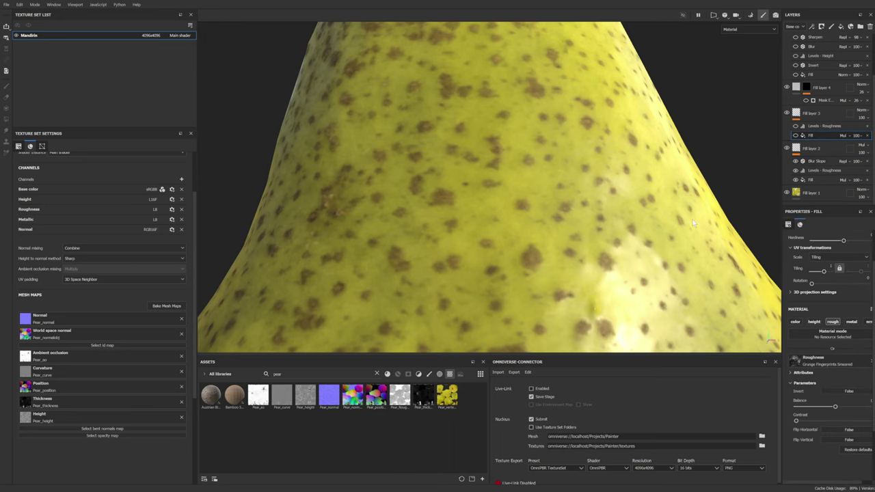
scroll(807, 322, up, 1)
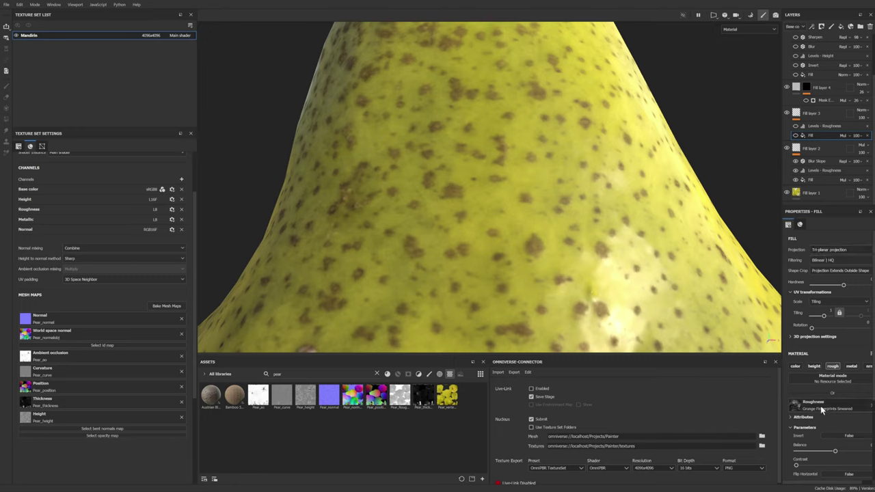
click(796, 135)
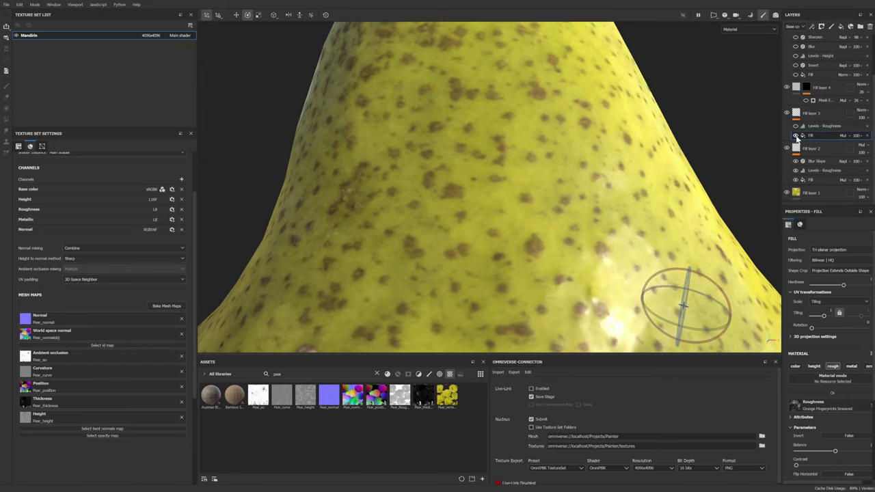
scroll(598, 138, down, 3)
alt+middle_drag(597, 139, 590, 157)
alt+drag(591, 158, 566, 182)
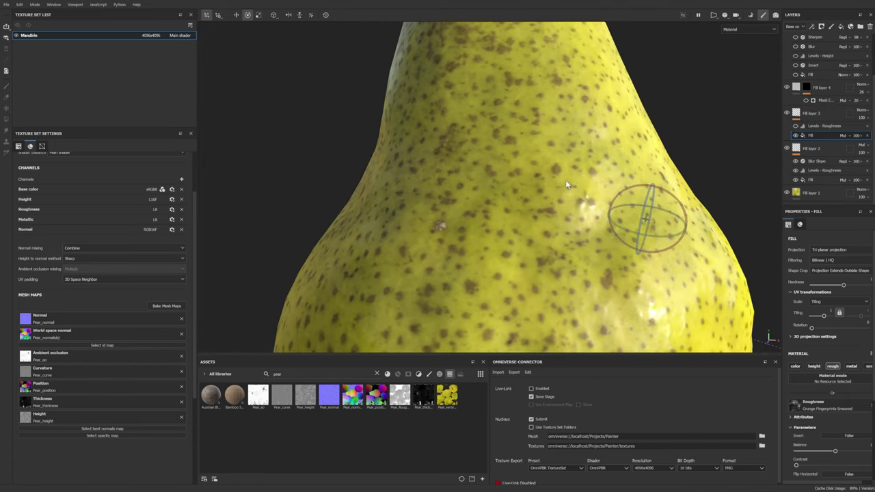
scroll(544, 166, down, 2)
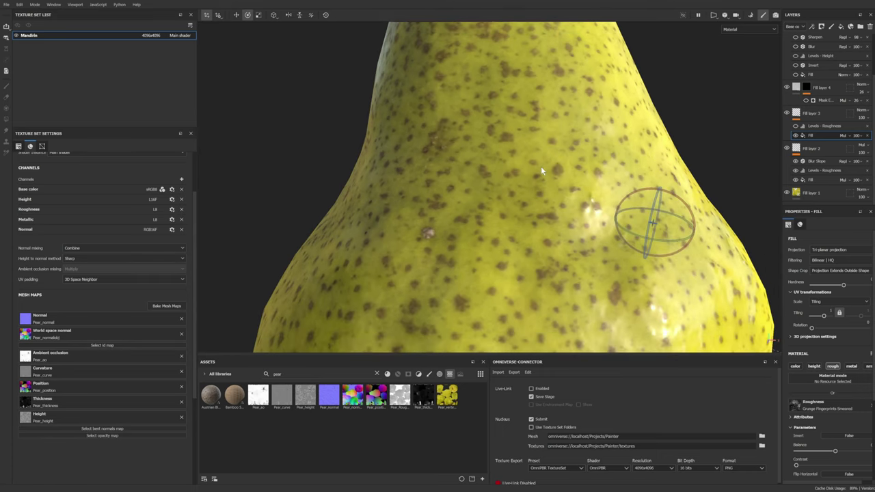
Compare the pear's roughness channel with the fingerprint Fill effect of Fill layer 3 off and on
key(c)
alt+drag(541, 167, 590, 210)
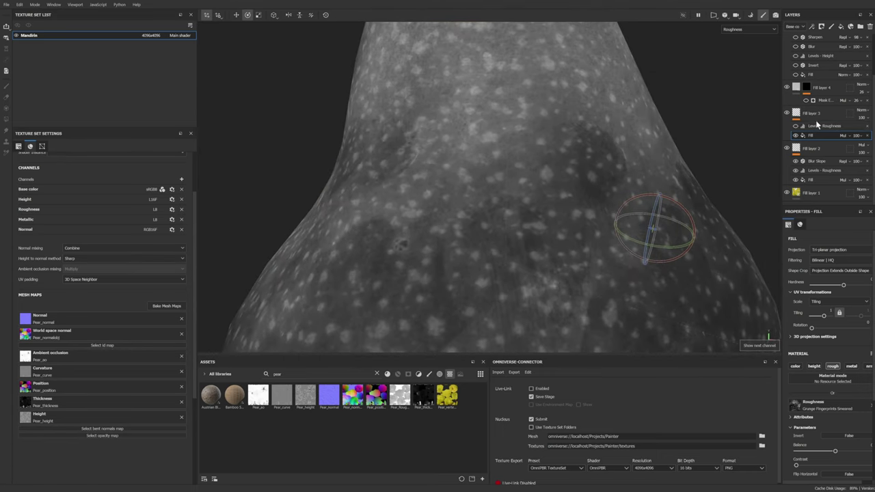
click(796, 136)
click(795, 135)
scroll(605, 172, down, 2)
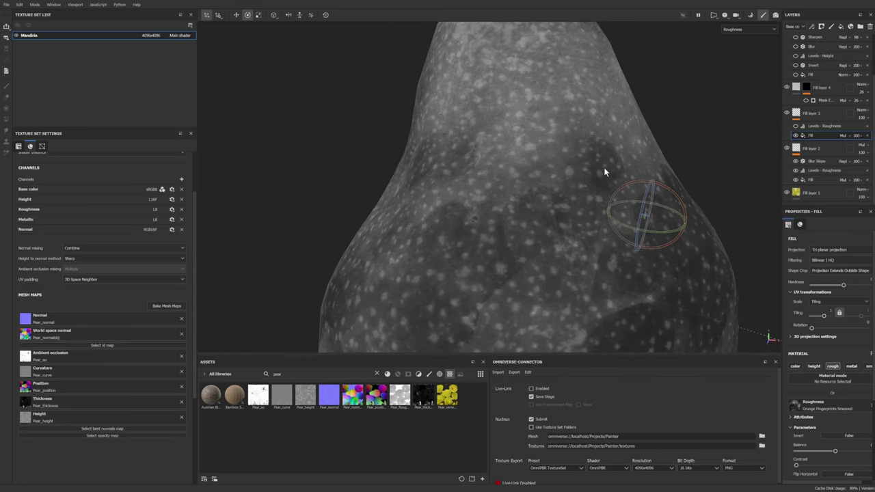
alt+middle_drag(605, 171, 588, 184)
Turn on Levels - Roughness under Fill layer 3 and set its low output level to about 0.32
click(796, 126)
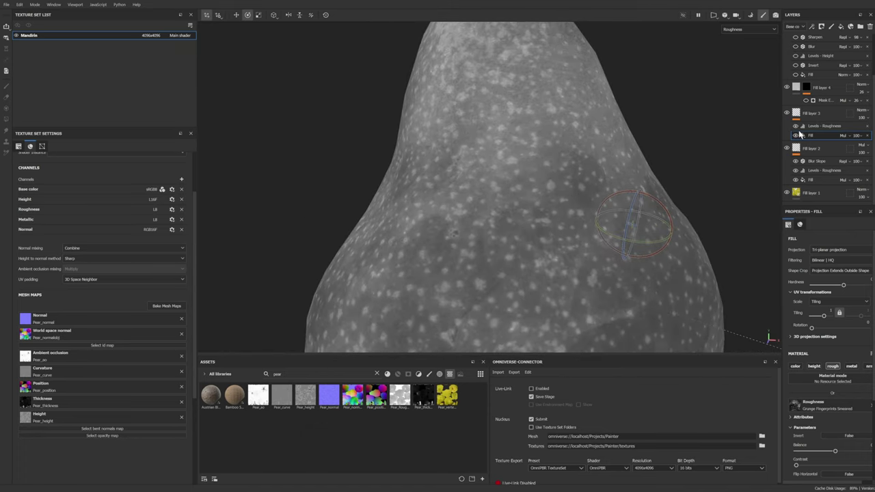
click(821, 126)
alt+drag(639, 182, 650, 164)
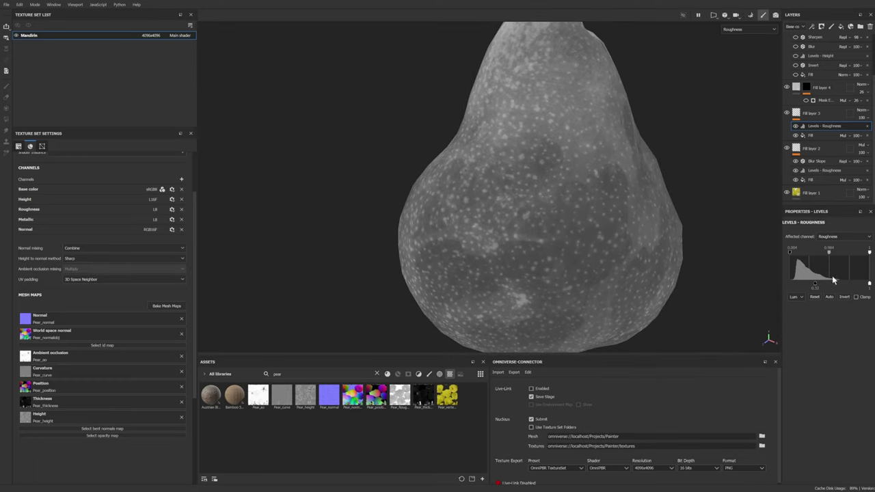
mouse_move(821, 283)
mouse_down()
mouse_move(844, 287)
mouse_move(793, 288)
mouse_move(823, 288)
mouse_move(816, 286)
mouse_up()
scroll(590, 217, down, 2)
alt+middle_drag(554, 227, 524, 238)
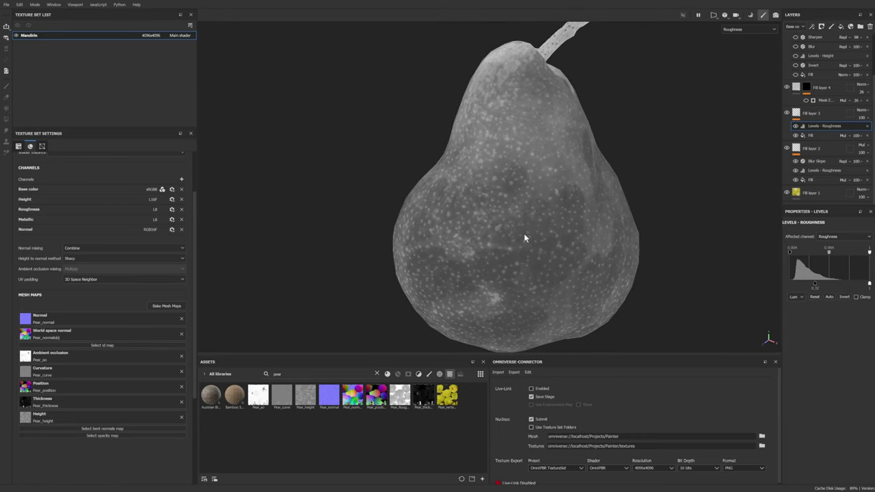
Revisit the Fill effect under Fill layer 3, and turn on the Mask Editor generator on Fill layer 4's mask
click(813, 135)
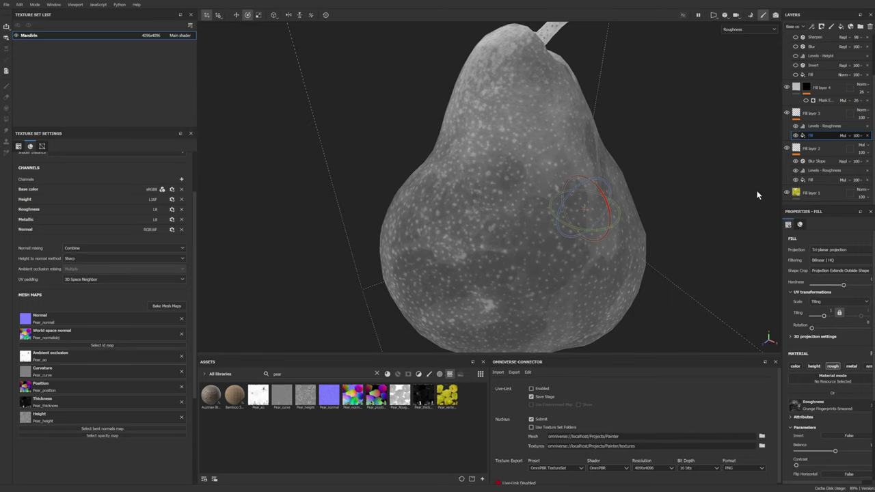
scroll(825, 154, up, 3)
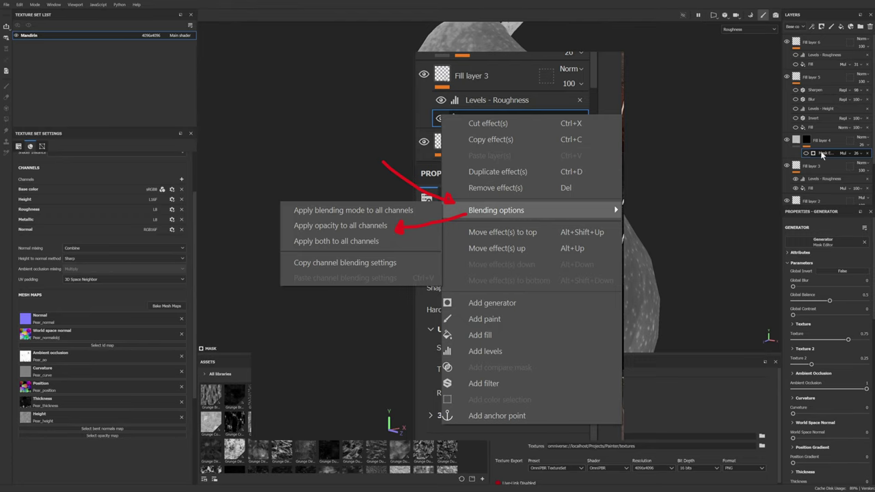
click(824, 153)
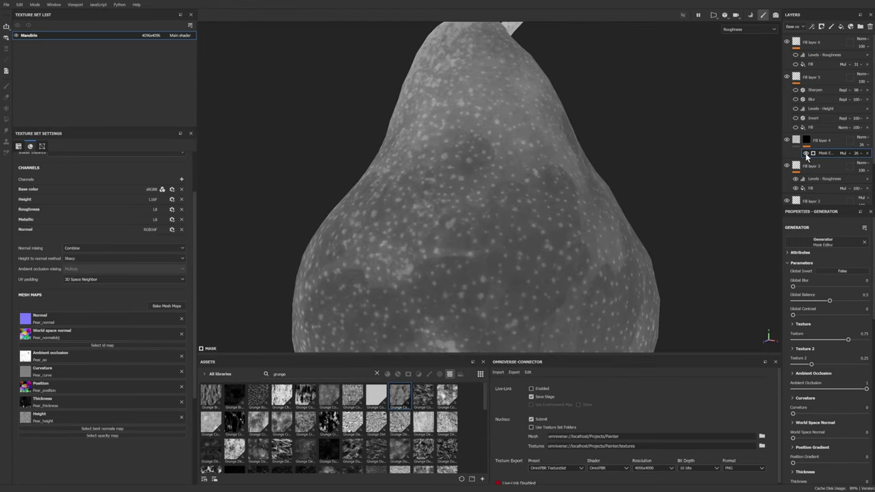
scroll(498, 224, up, 3)
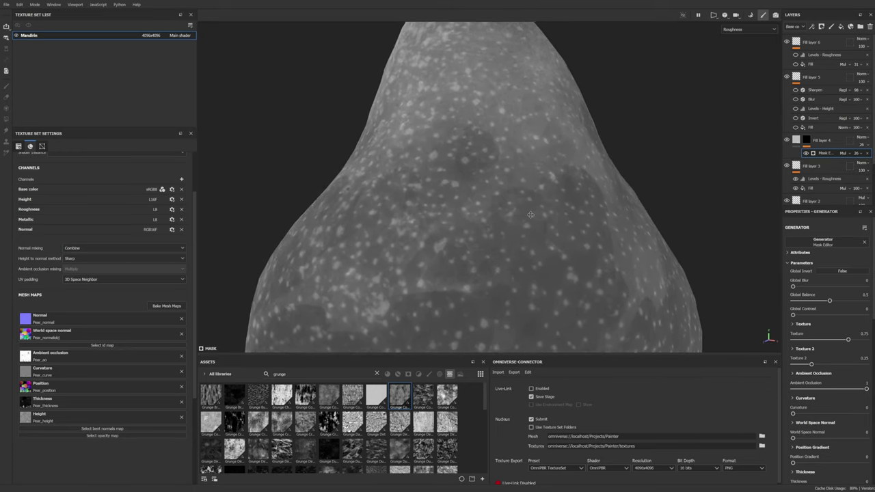
alt+middle_drag(530, 215, 537, 243)
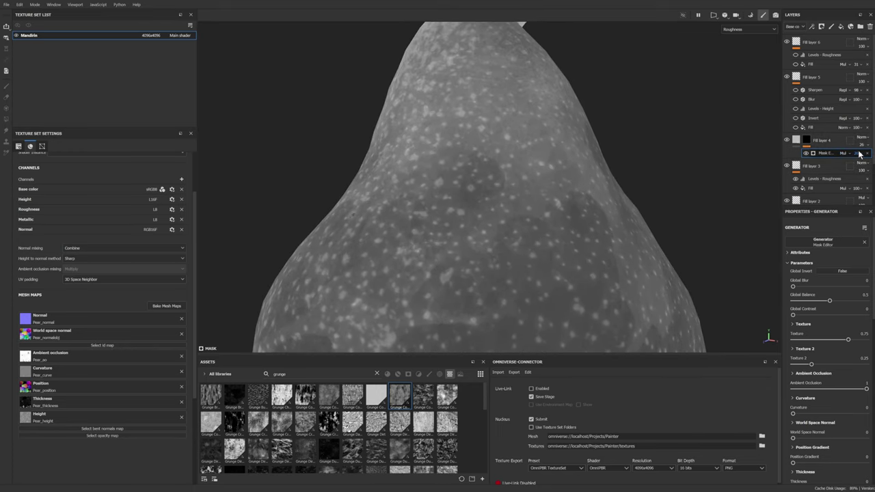
Select the Fill effect under Fill layer 5 and examine the pear's roughness channel up close
scroll(545, 158, up, 2)
scroll(584, 148, down, 3)
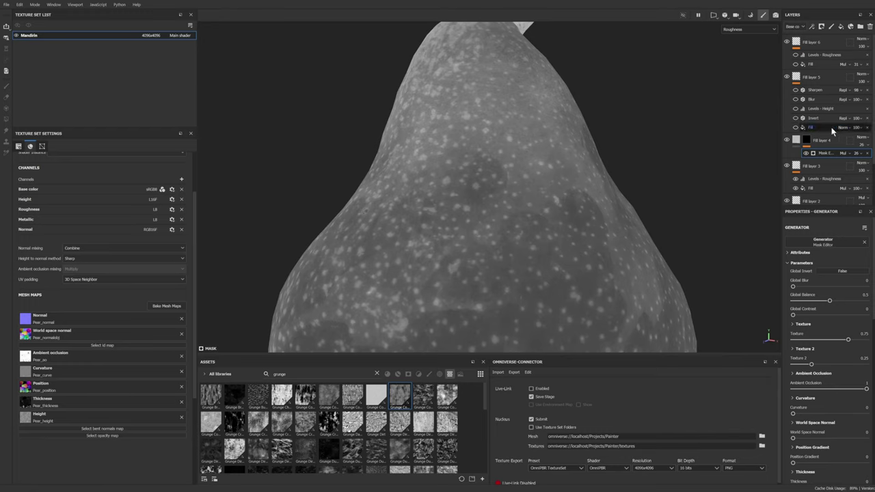
click(813, 127)
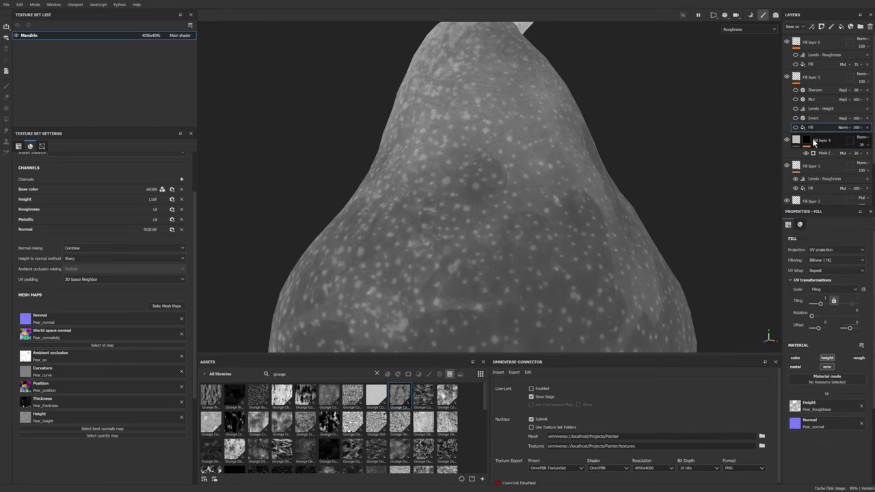
alt+drag(485, 191, 495, 194)
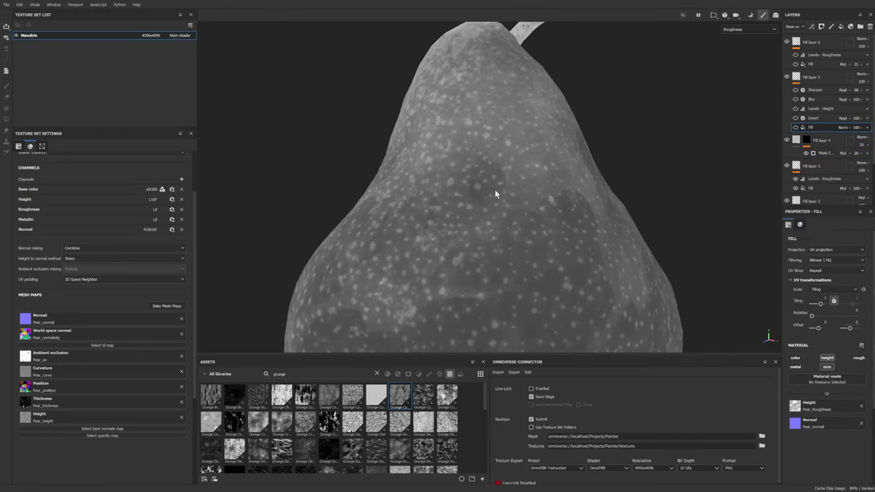
scroll(506, 223, down, 2)
scroll(481, 207, up, 4)
alt+middle_drag(511, 201, 517, 210)
alt+middle_drag(577, 177, 608, 166)
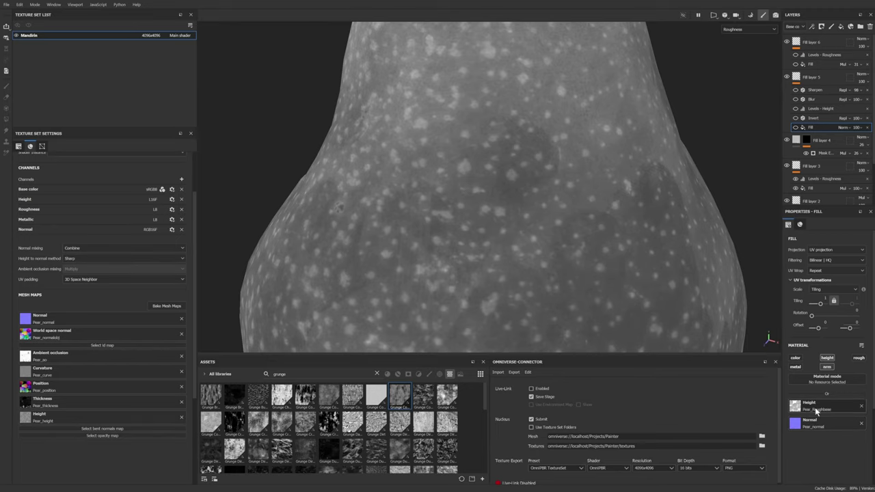
scroll(656, 279, up, 2)
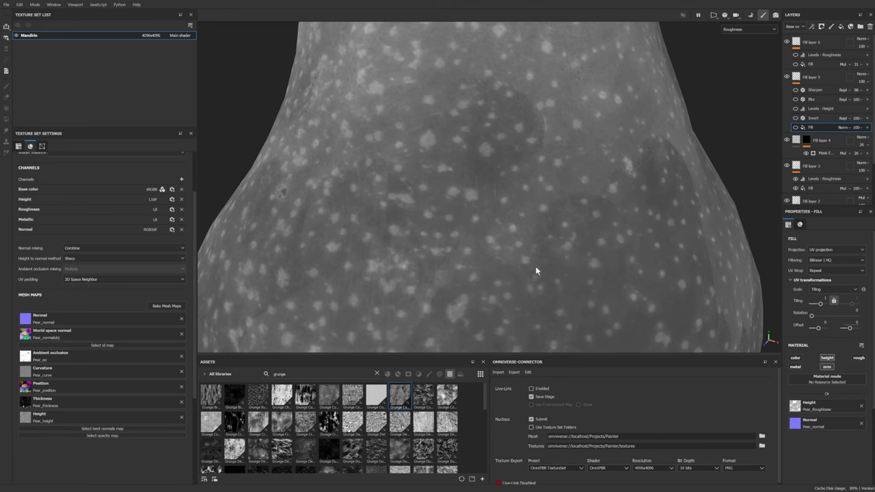
scroll(443, 229, down, 1)
Switch the viewport to the full material view and inspect the skin with Fill layer 5's Fill effect selected
key(m)
scroll(439, 210, down, 1)
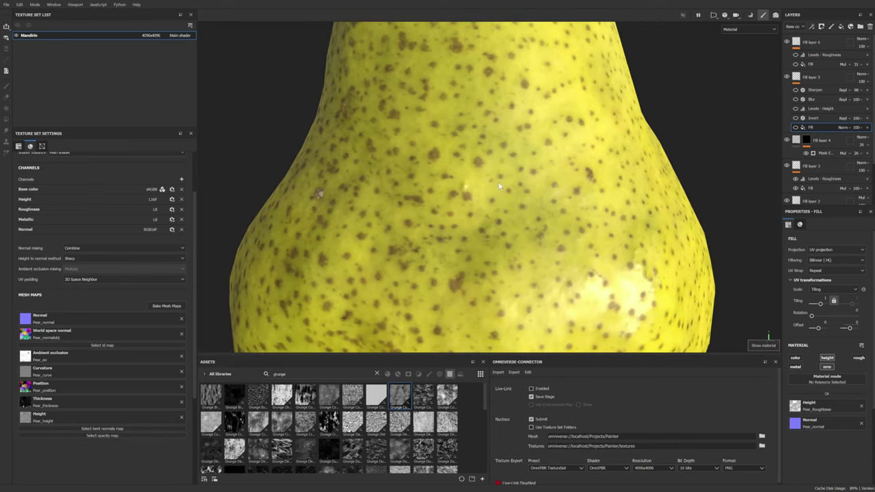
alt+drag(499, 183, 525, 179)
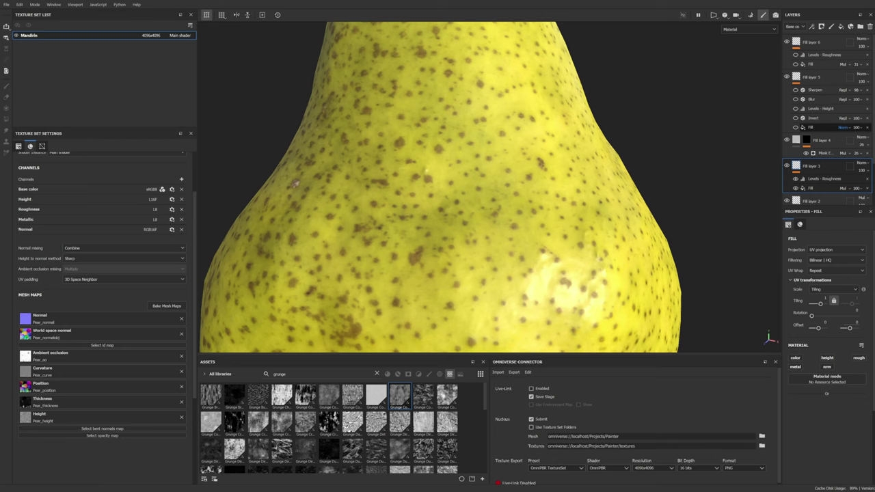
click(818, 126)
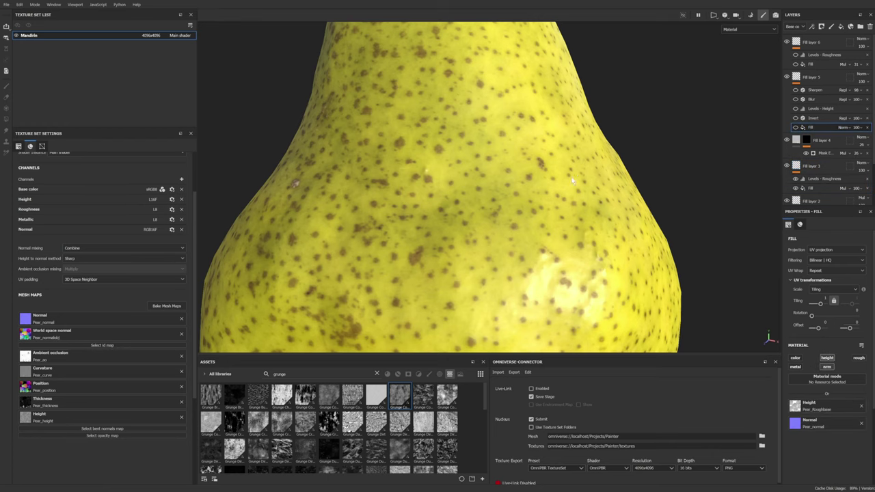
alt+drag(573, 181, 552, 177)
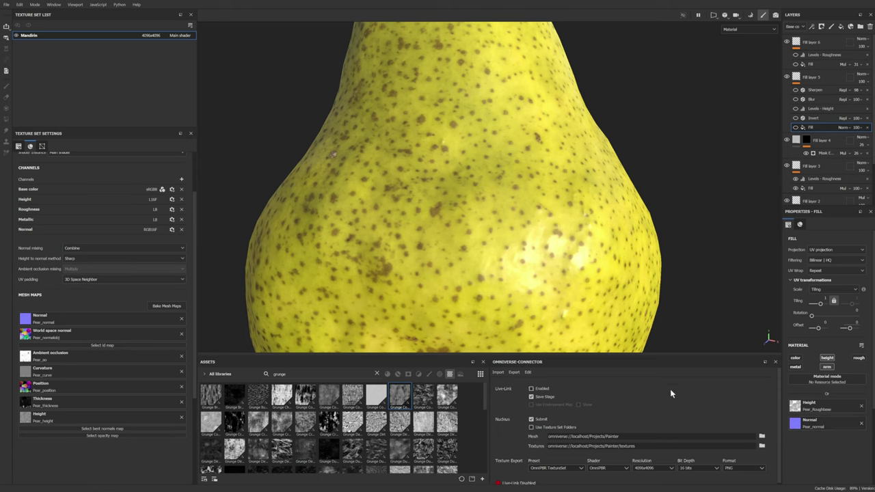
scroll(495, 246, up, 2)
Search the asset library for "pear" and return to Fill layer 5's effects
drag(300, 373, 266, 373)
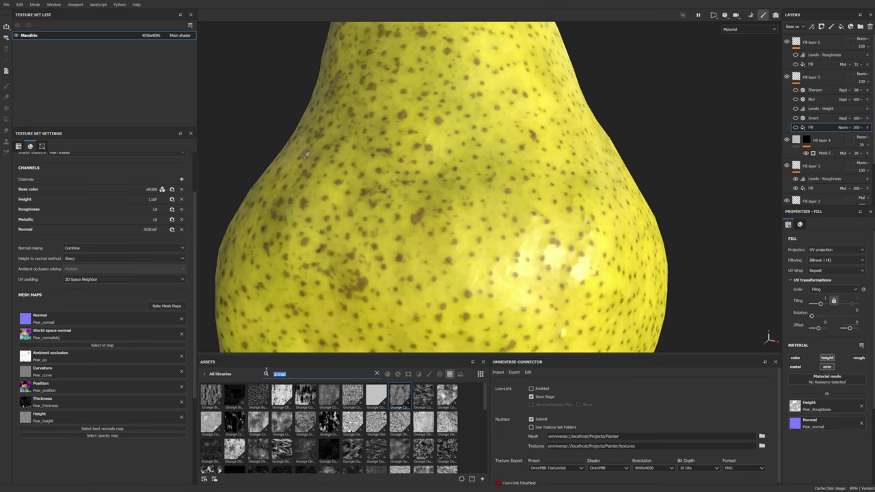
text(pear)
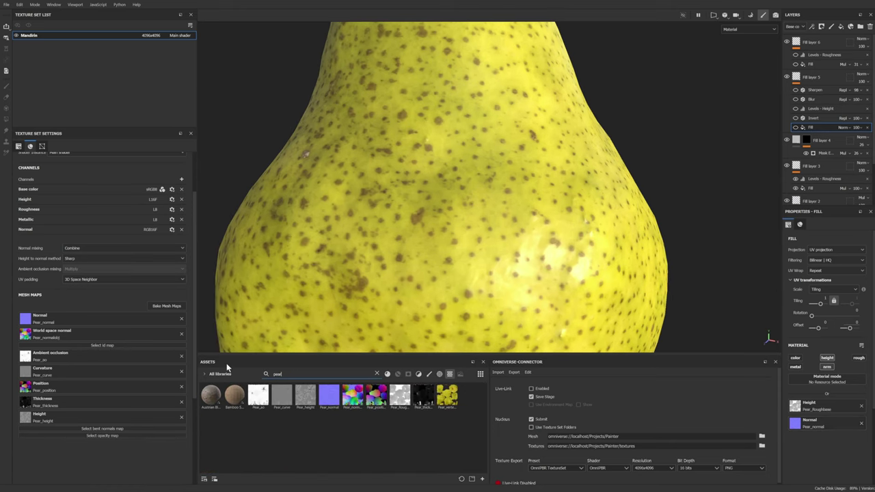
scroll(848, 120, down, 1)
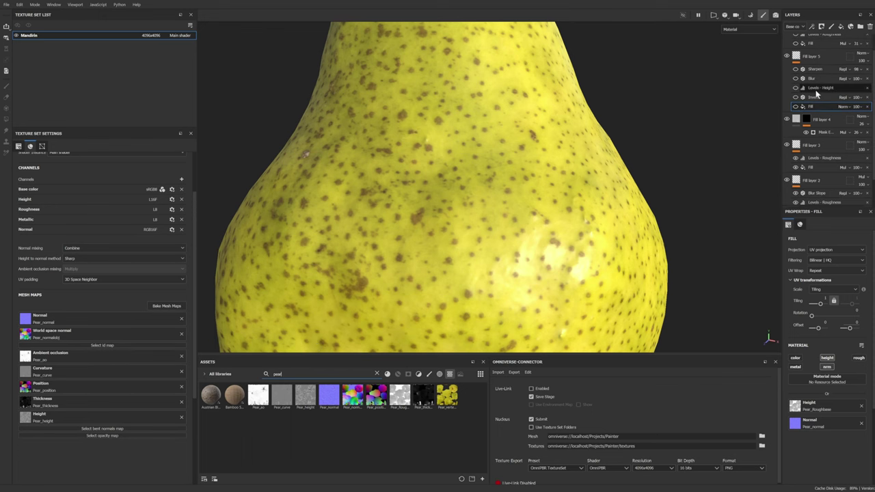
Turn on the Pear_Roughbase Fill effect under Fill layer 5 and inspect the raised surface detail on the pear
click(796, 106)
alt+drag(660, 153, 691, 160)
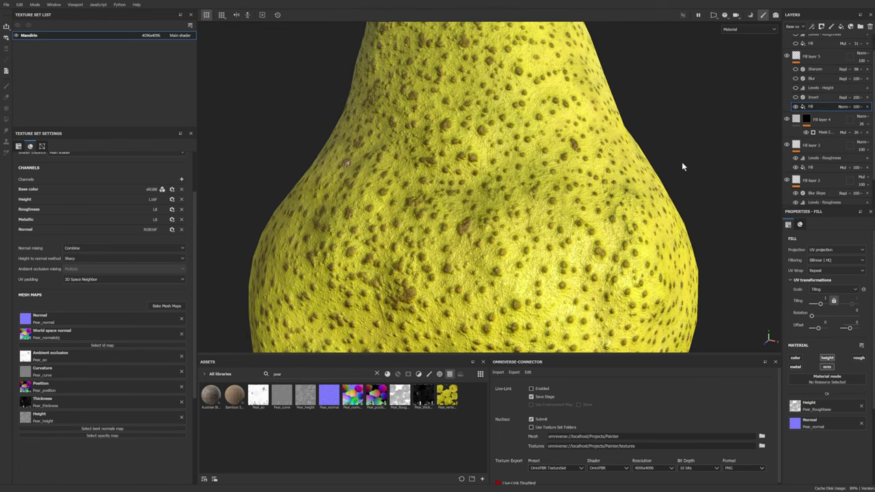
scroll(682, 163, down, 1)
alt+drag(545, 182, 672, 178)
scroll(672, 178, up, 4)
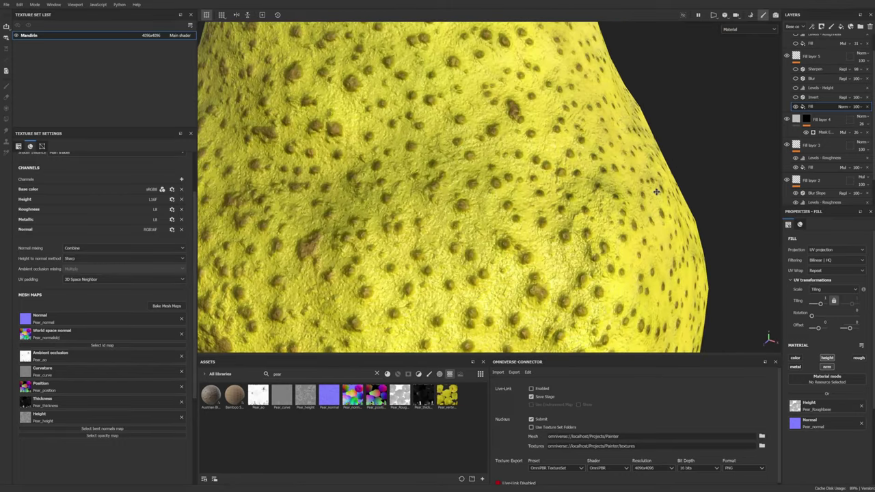
alt+middle_drag(672, 178, 675, 149)
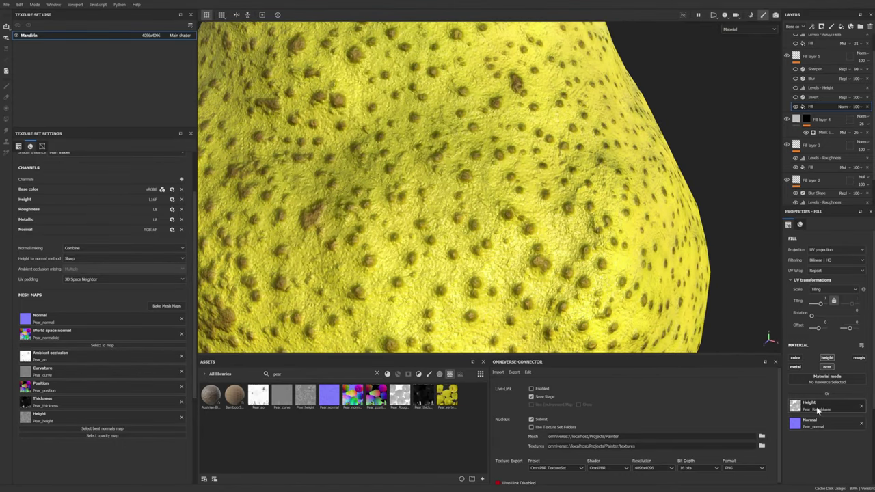
alt+drag(672, 292, 712, 138)
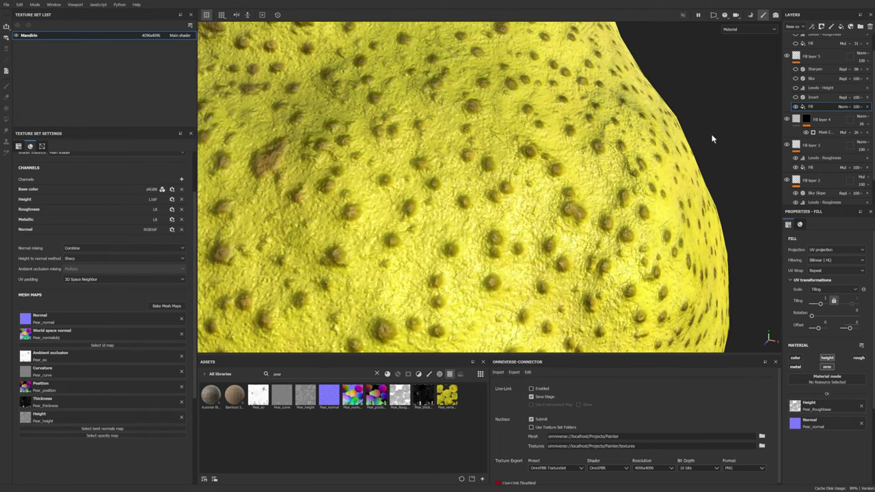
Turn on the Invert filter under Fill layer 5 and open its settings
click(795, 97)
scroll(589, 182, down, 2)
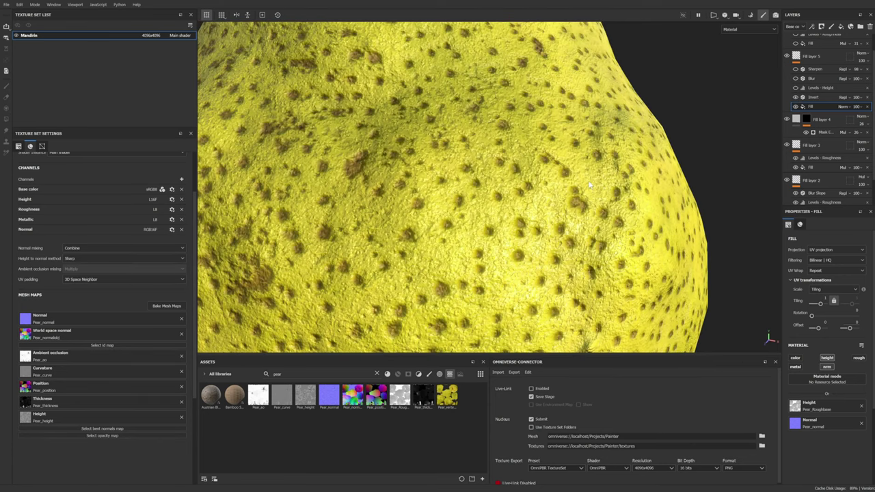
click(825, 98)
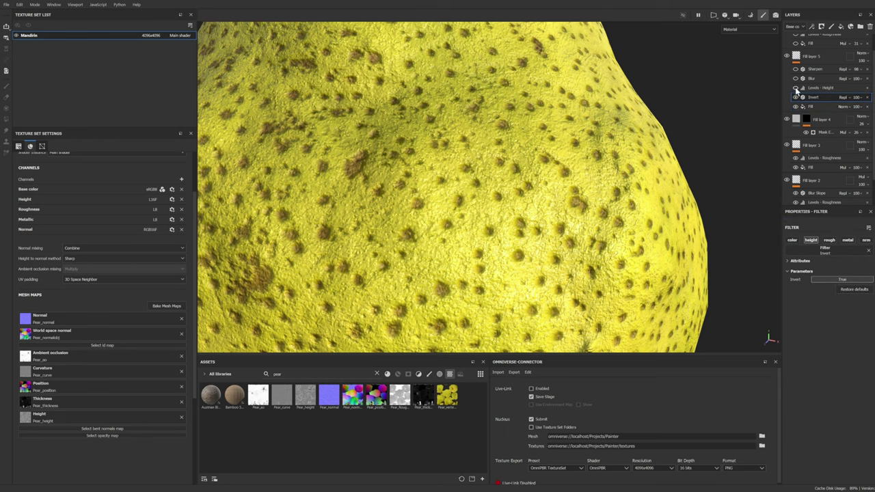
Turn on Levels - Height under Fill layer 5 and inspect the skin's bumps up close
click(823, 89)
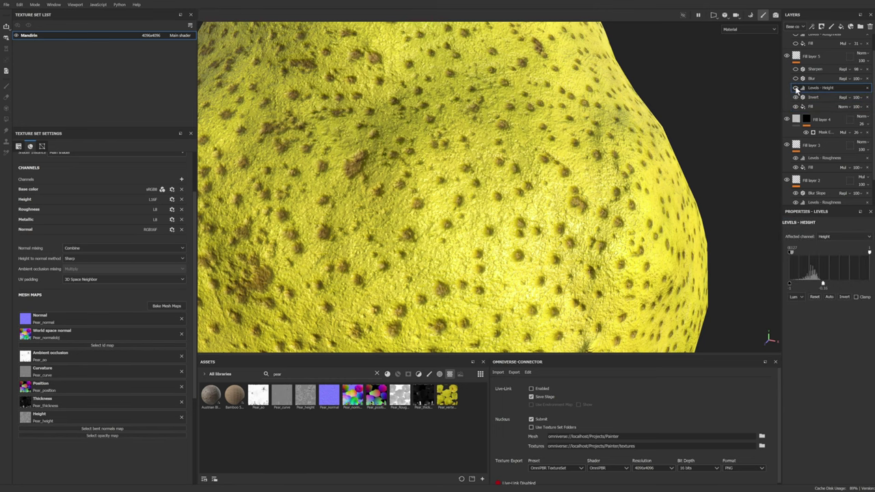
click(796, 89)
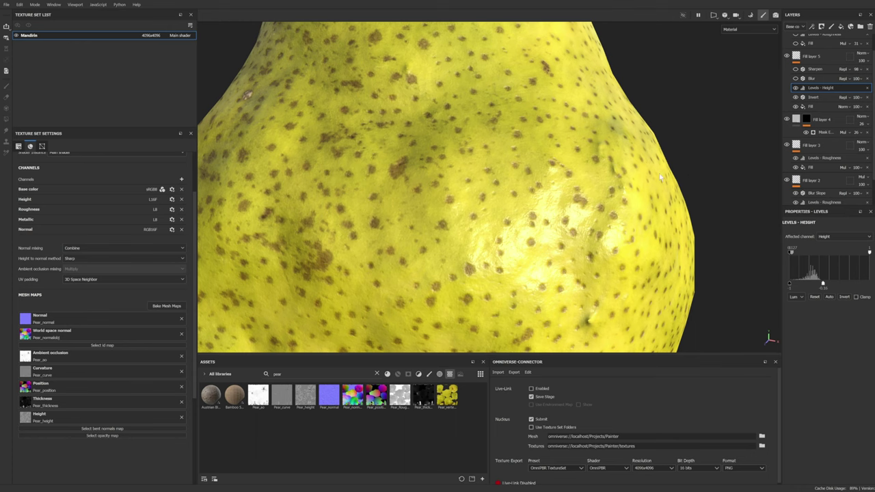
alt+right_drag(660, 177, 568, 244)
alt+drag(568, 244, 561, 195)
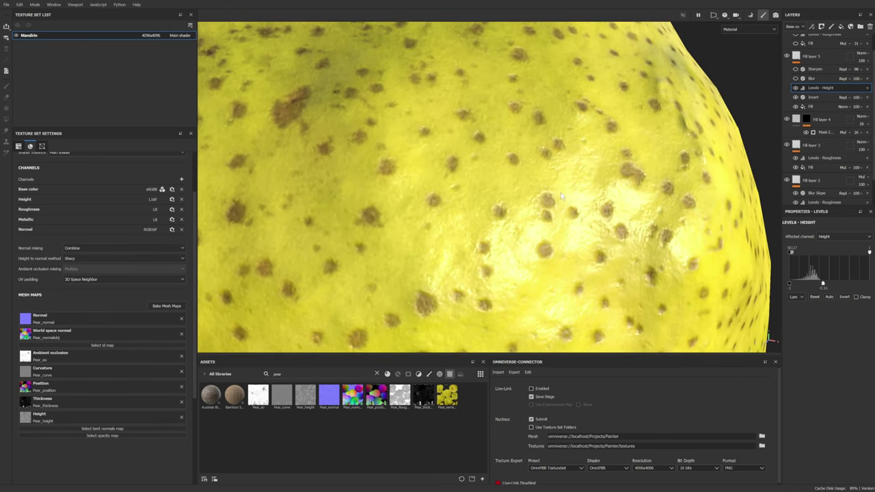
scroll(559, 195, up, 3)
alt+middle_drag(557, 196, 541, 220)
mouse_move(556, 210)
shift+right_down()
mouse_move(549, 210)
mouse_move(557, 214)
shift+right_up()
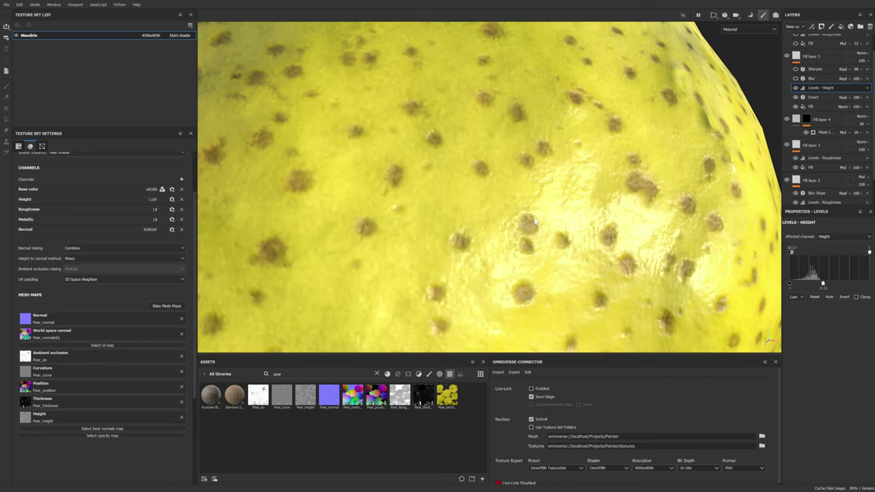
alt+drag(531, 220, 550, 209)
Set the high output level of Levels - Height to about -0.255 and check the whole pear from several angles
mouse_move(823, 286)
mouse_down()
mouse_move(871, 286)
mouse_move(815, 288)
mouse_up()
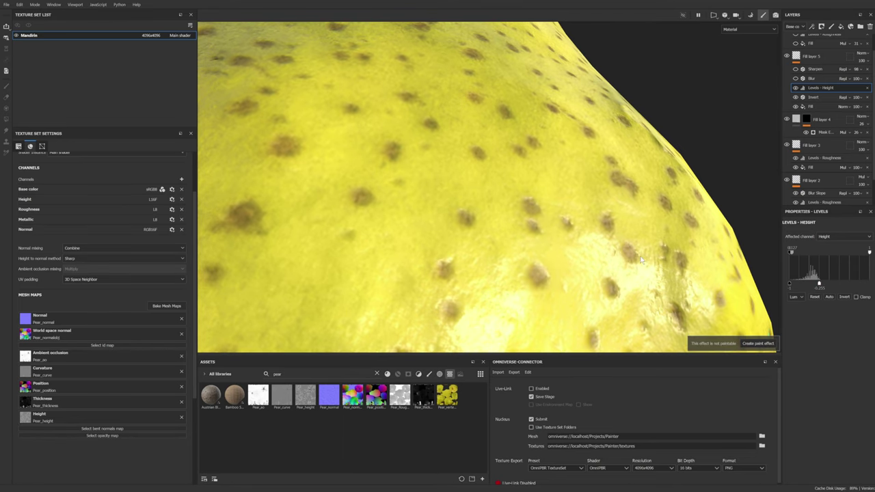
alt+drag(651, 217, 566, 266)
alt+drag(617, 226, 639, 228)
scroll(624, 234, up, 2)
mouse_move(639, 228)
alt+right_down()
mouse_move(635, 257)
mouse_move(640, 242)
alt+right_up()
alt+drag(641, 242, 681, 241)
alt+drag(587, 259, 498, 235)
alt+middle_drag(497, 234, 494, 235)
alt+drag(705, 207, 700, 215)
alt+middle_drag(699, 216, 518, 247)
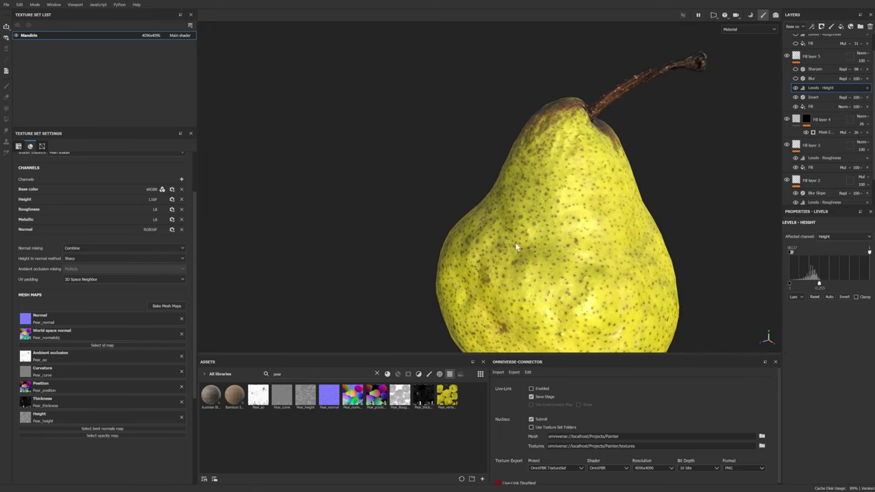
Turn on the Blur and Sharpen filters under Fill layer 5 and check the height detail around the spots
alt+drag(517, 247, 526, 253)
scroll(525, 256, up, 6)
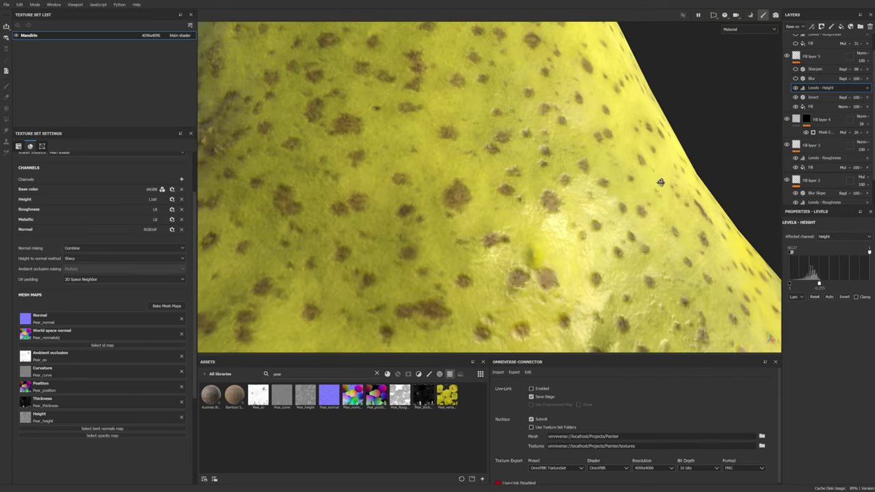
alt+drag(660, 182, 632, 192)
alt+middle_drag(632, 192, 645, 211)
alt+drag(644, 211, 773, 98)
scroll(603, 216, up, 3)
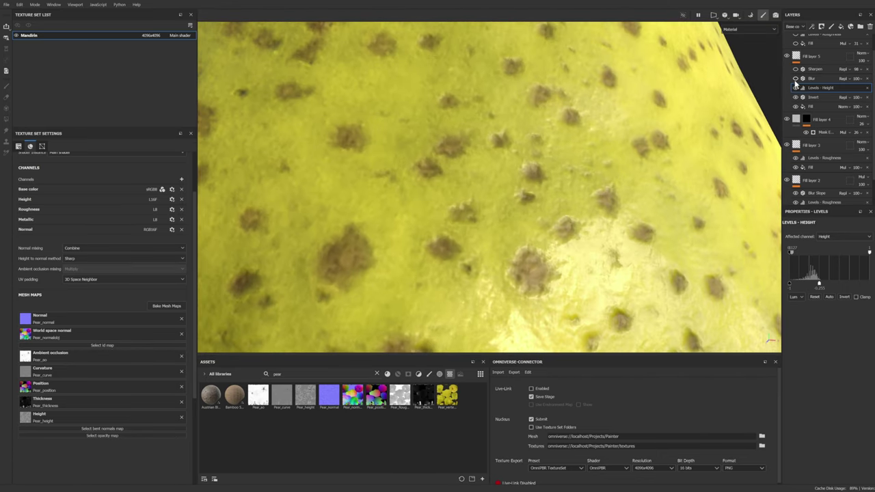
alt+drag(564, 171, 581, 162)
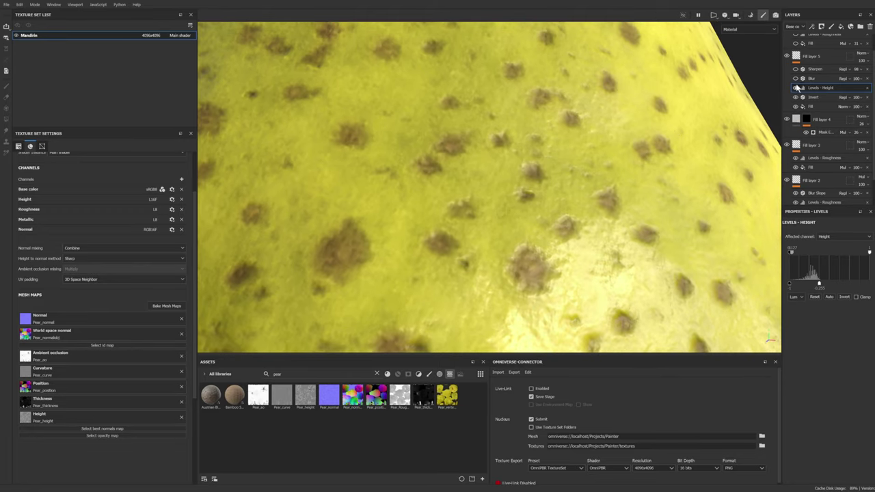
scroll(639, 236, down, 1)
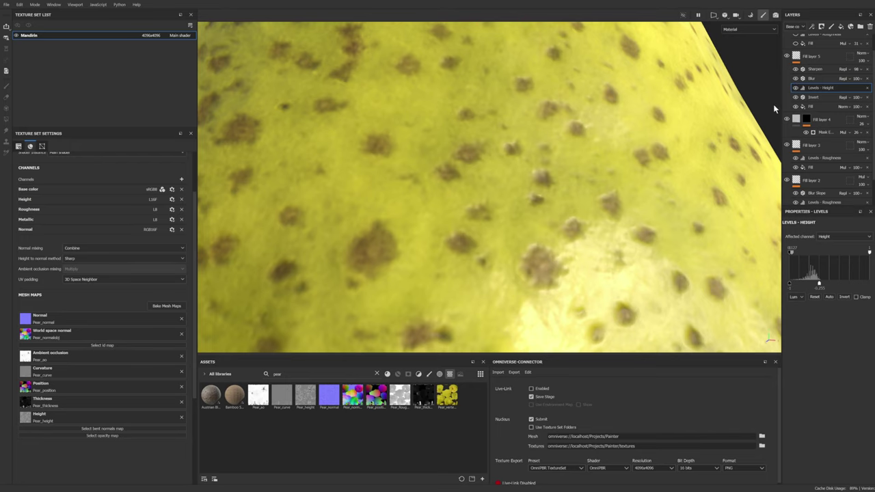
scroll(567, 255, down, 2)
alt+drag(567, 256, 580, 258)
scroll(581, 258, up, 2)
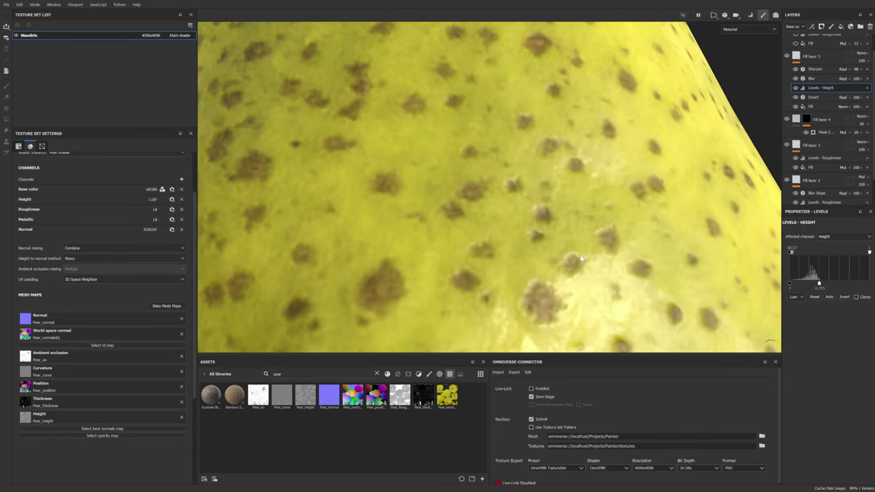
scroll(580, 256, down, 3)
scroll(812, 85, up, 1)
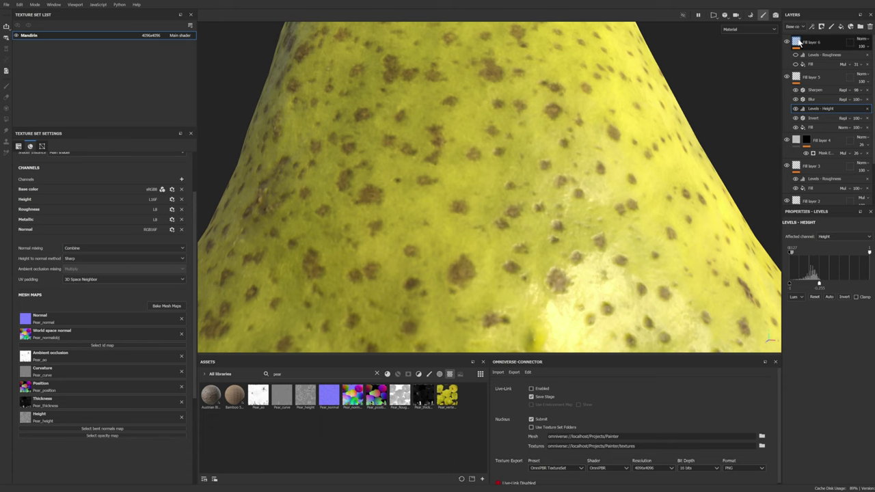
Turn on the Grunge Dust Streak Fill effect and Levels - Roughness under Fill layer 6, and review the pear
click(811, 63)
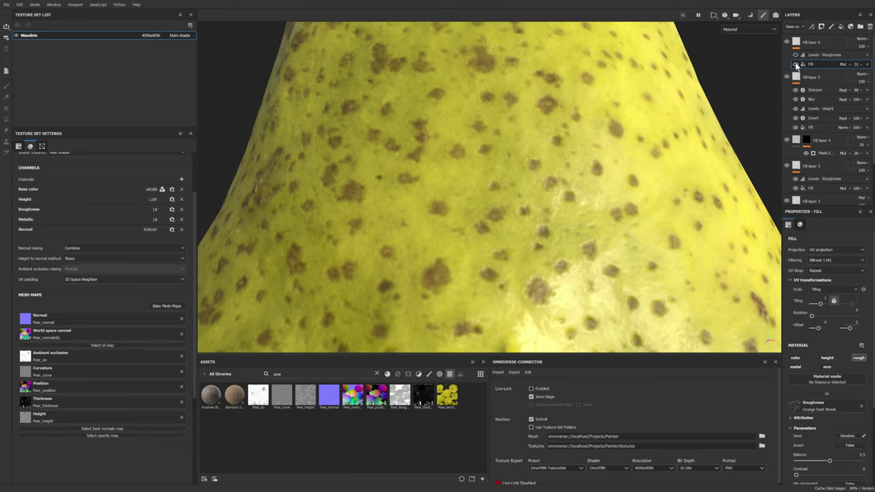
click(796, 64)
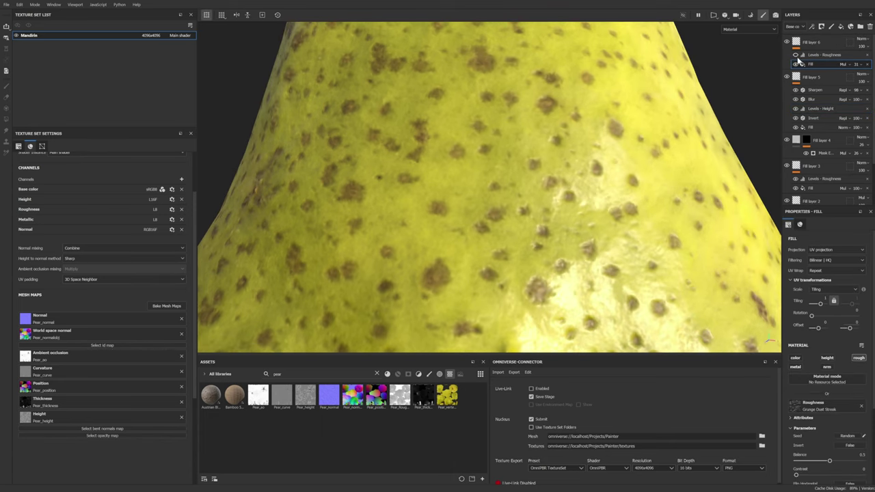
scroll(647, 244, down, 6)
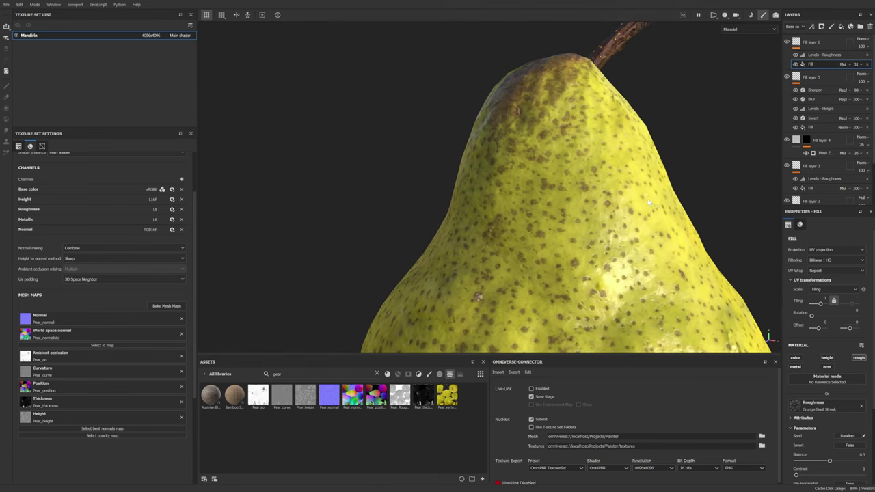
scroll(613, 248, up, 2)
scroll(612, 245, down, 1)
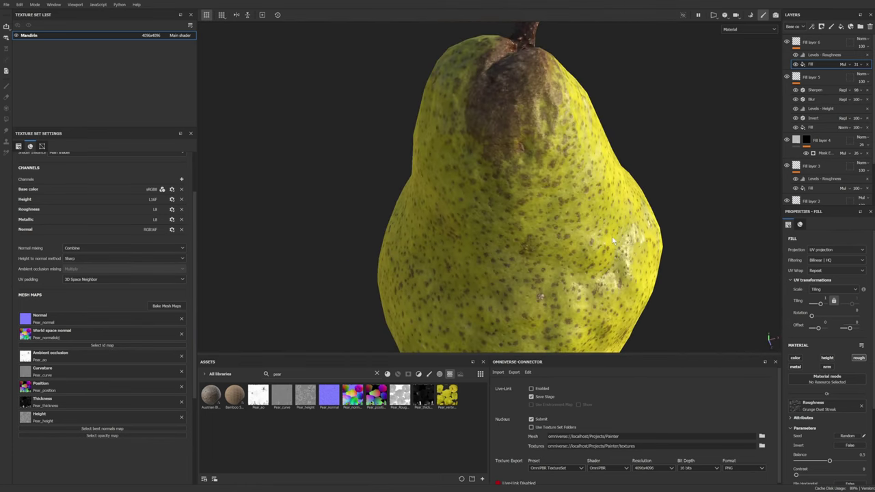
alt+drag(612, 237, 573, 214)
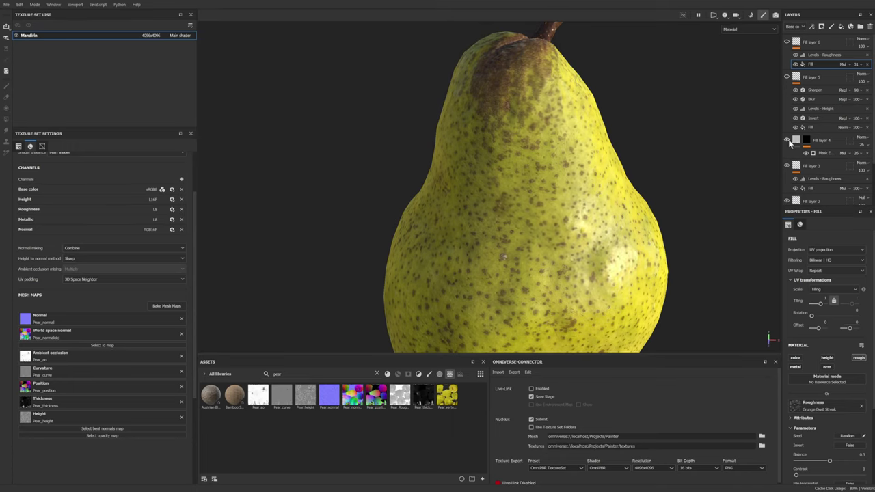
Hide Fill layers 4, 3 and 2 so only Fill layer 1 shows, and inspect the base skin up close under different lighting
scroll(790, 185, down, 2)
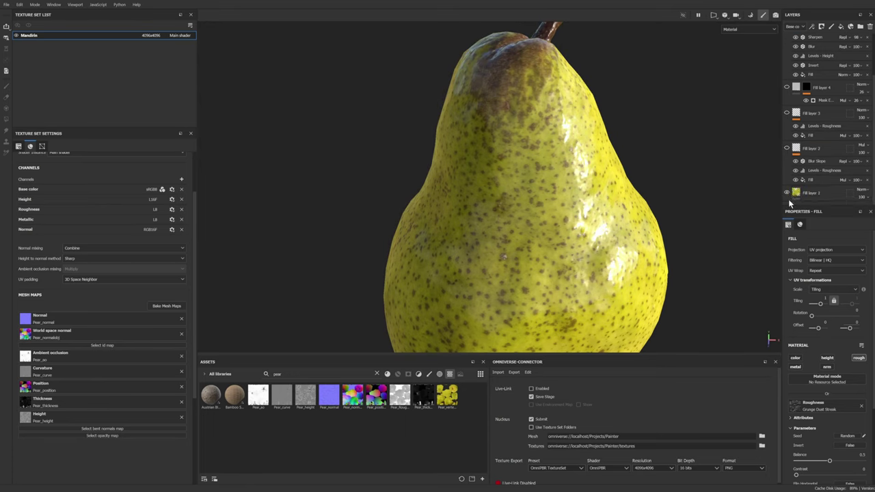
alt+drag(596, 173, 593, 218)
scroll(576, 230, up, 5)
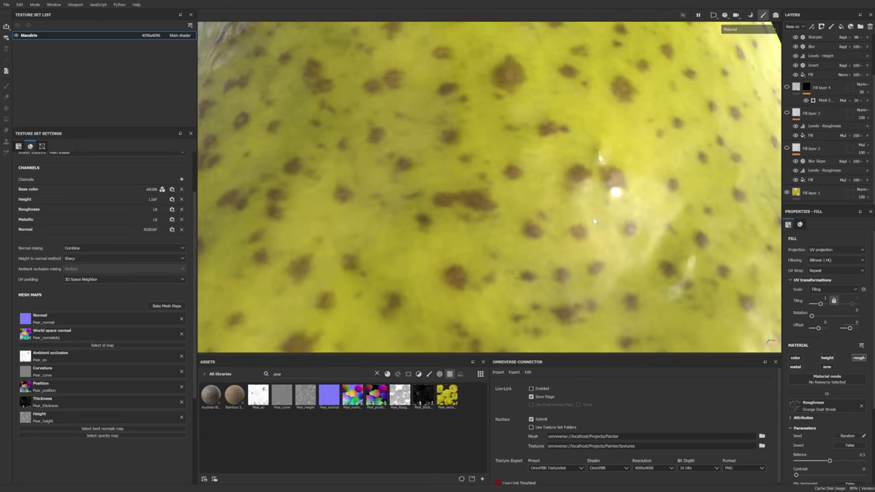
mouse_move(584, 206)
shift+right_down()
mouse_move(573, 206)
mouse_move(581, 203)
shift+right_up()
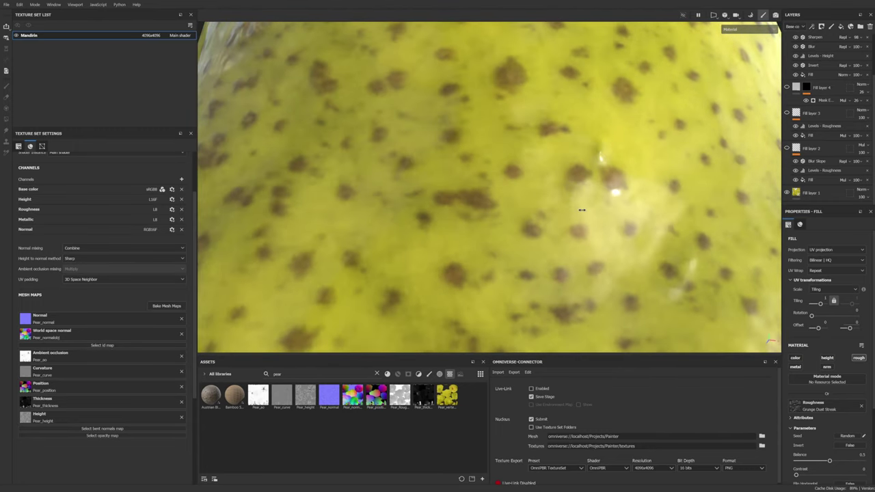
Turn Fill layers 2, 3, 4 and 5 back on one after another to compare their effect on the skin
click(787, 149)
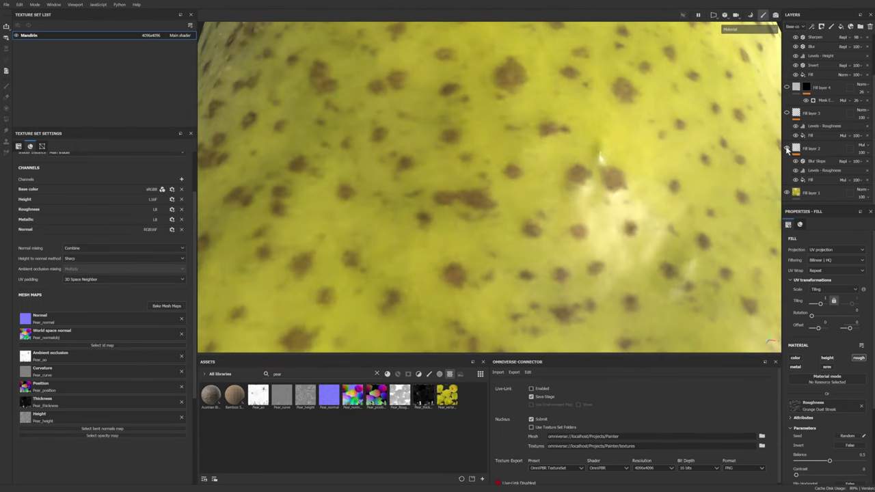
click(787, 113)
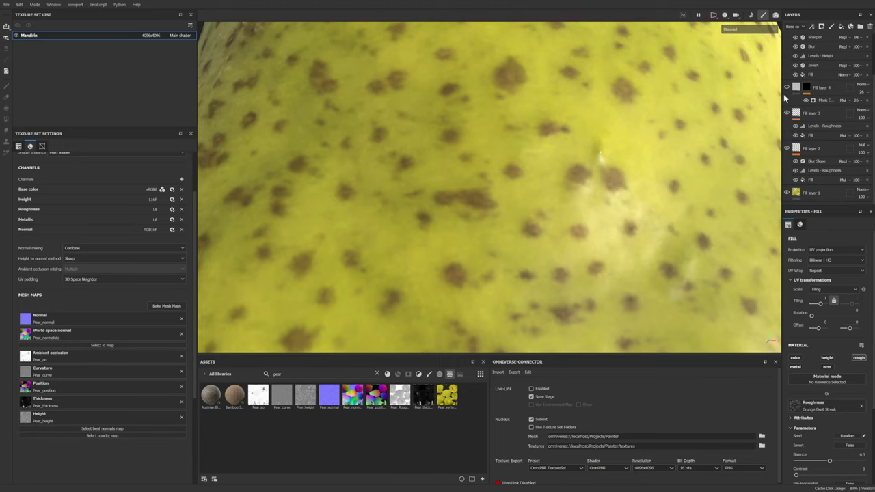
scroll(795, 95, up, 3)
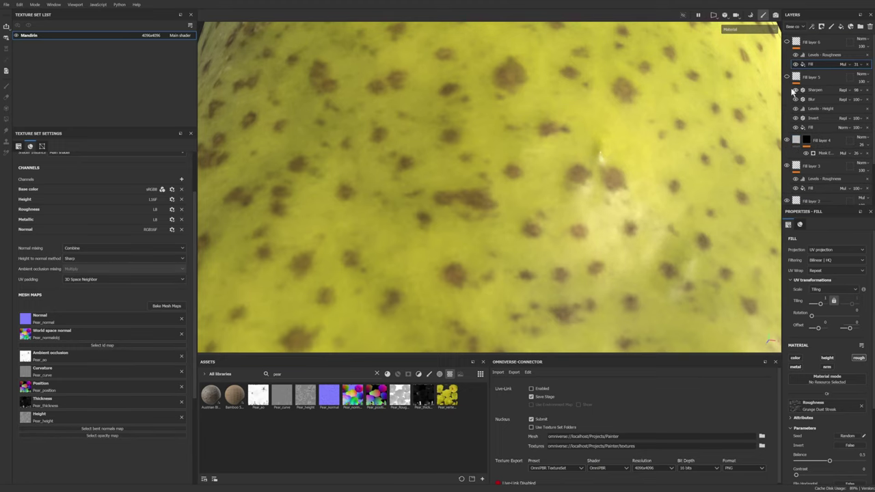
click(787, 77)
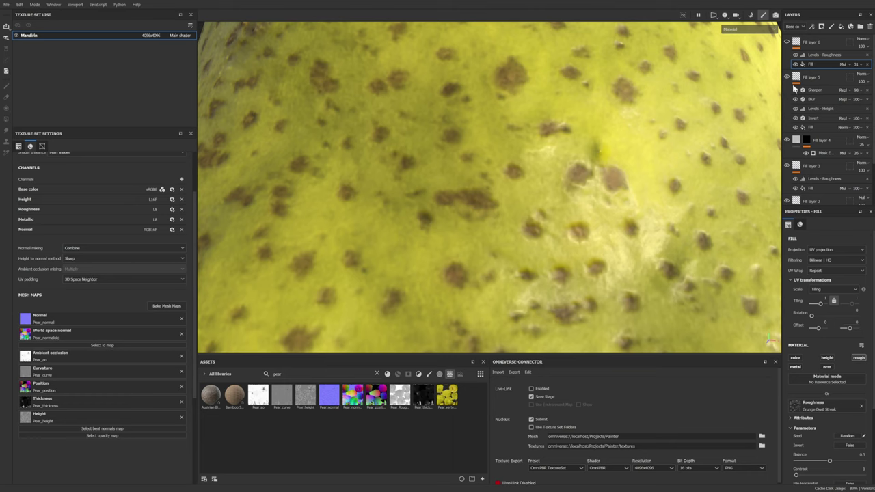
Turn Fill layer 6 back on and check the skin's highlights and bumps with the lighting rotated
scroll(673, 171, down, 3)
alt+drag(677, 167, 666, 175)
mouse_move(691, 171)
shift+right_down()
mouse_move(662, 171)
mouse_move(685, 174)
mouse_move(678, 175)
shift+right_up()
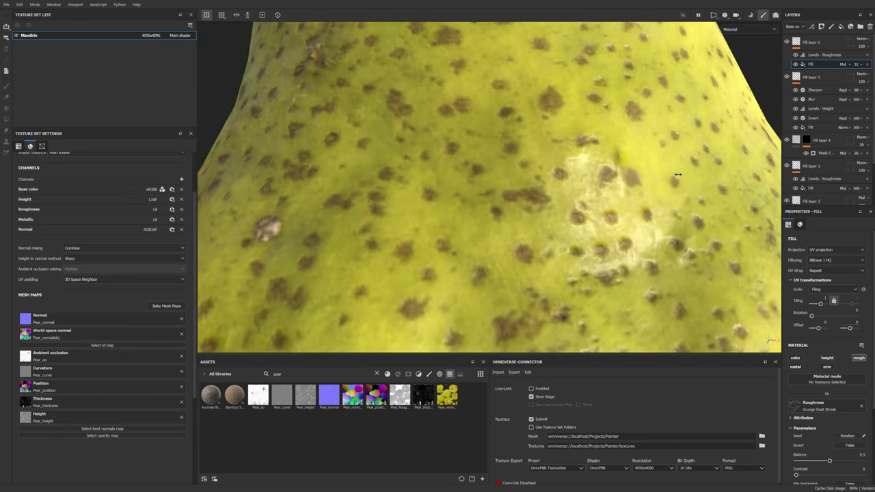
scroll(678, 175, down, 3)
mouse_move(667, 182)
alt+mouse_down()
mouse_move(680, 179)
mouse_move(580, 158)
mouse_move(547, 168)
mouse_move(645, 205)
mouse_move(582, 199)
mouse_move(460, 220)
mouse_move(515, 250)
mouse_move(615, 231)
mouse_move(595, 213)
mouse_move(572, 230)
mouse_move(525, 241)
mouse_move(513, 182)
mouse_move(534, 187)
mouse_move(495, 195)
mouse_move(566, 177)
mouse_move(539, 176)
mouse_move(536, 151)
mouse_move(506, 158)
alt+mouse_up()
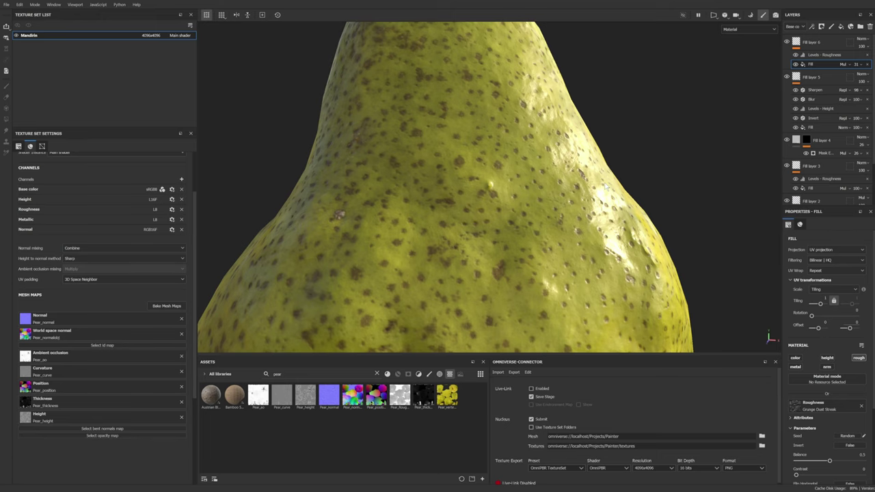
Examine the finished skin on the pear's body, neck and stem from several angles and distances
alt+drag(503, 144, 537, 160)
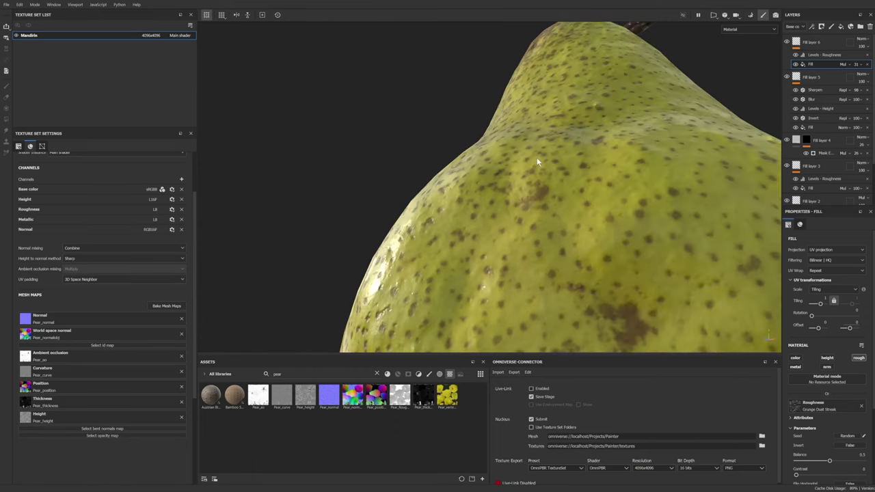
scroll(537, 160, down, 3)
alt+drag(518, 222, 504, 283)
scroll(514, 236, up, 2)
scroll(514, 236, up, 6)
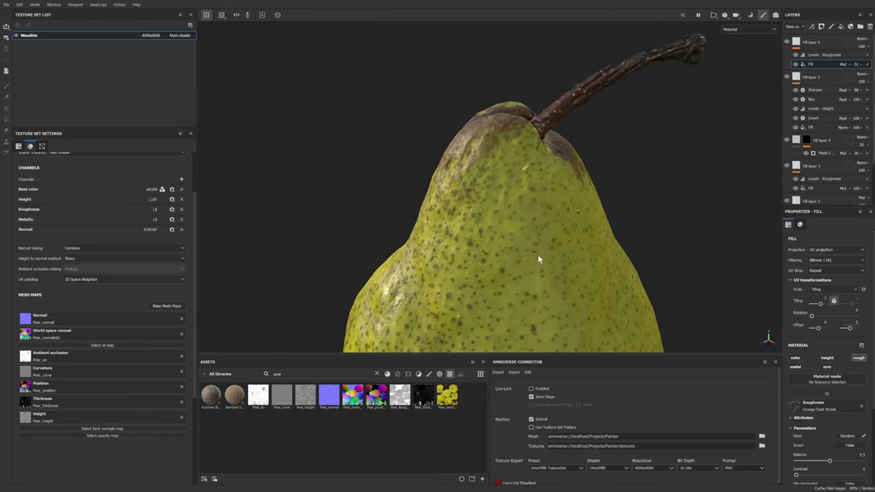
scroll(516, 248, up, 5)
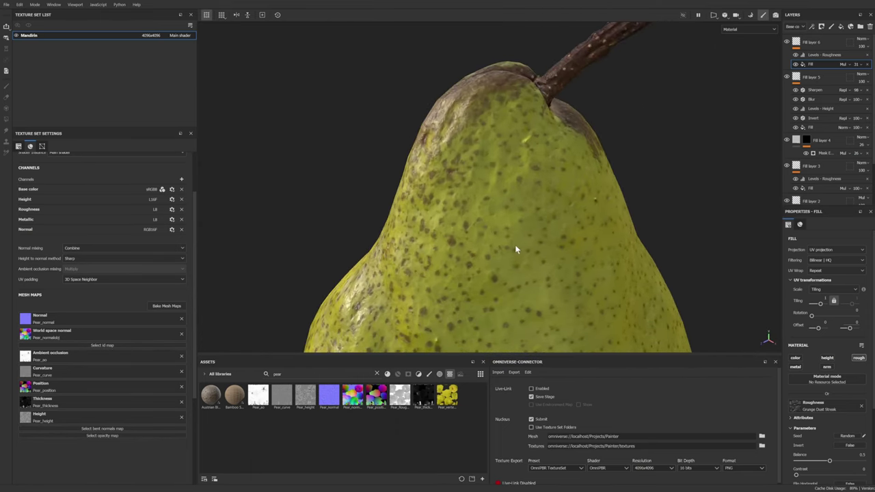
Hide Fill layers 6 and 5 and compare the pear's surface without their roughness and height detail
alt+drag(513, 250, 427, 225)
scroll(464, 192, up, 4)
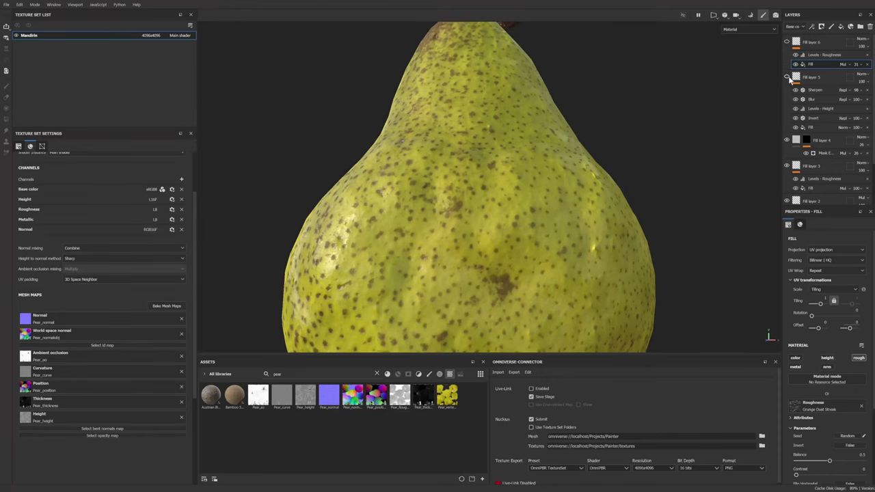
click(787, 76)
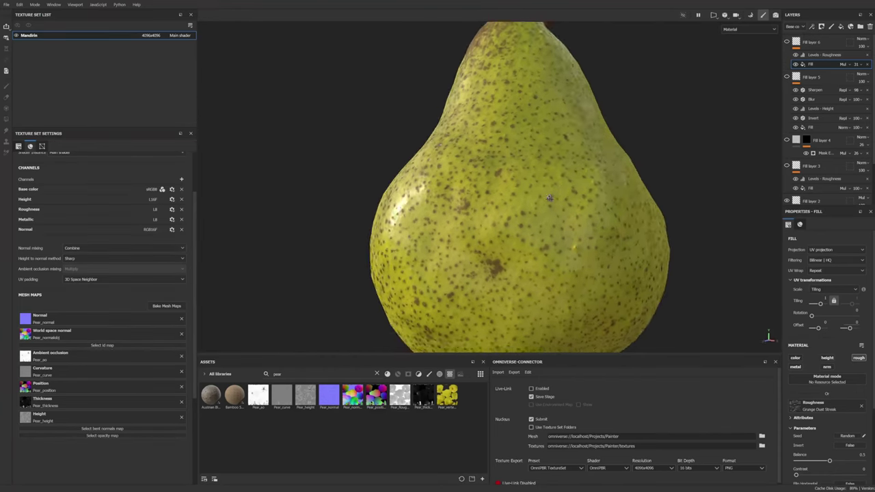